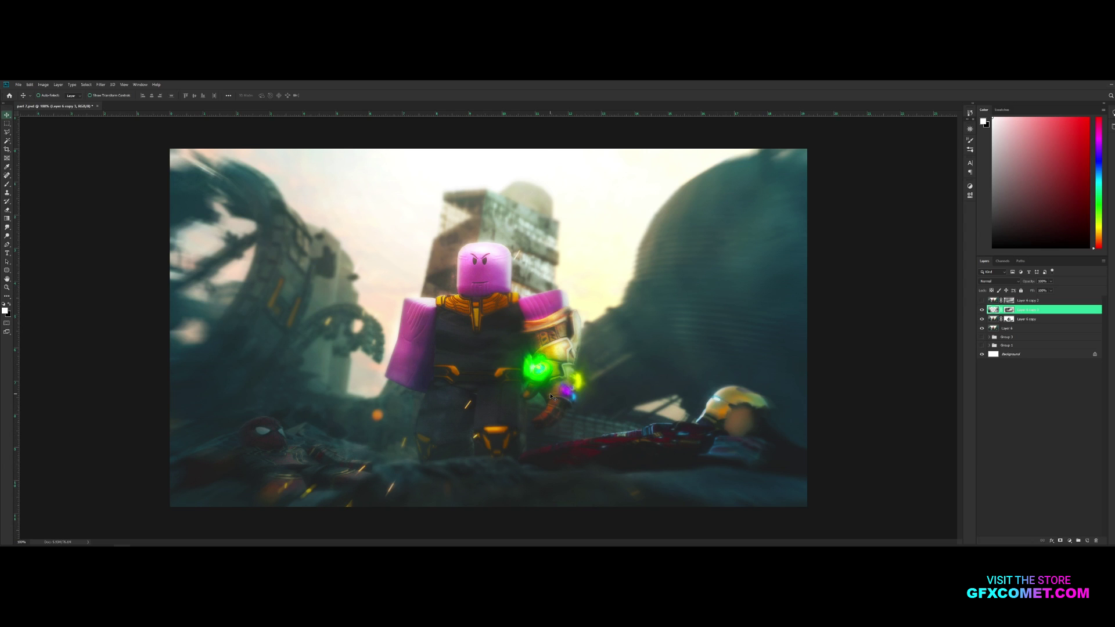
Change the image search to 'stock effect' by deleting 'png' from the query
key(alt+Tab)
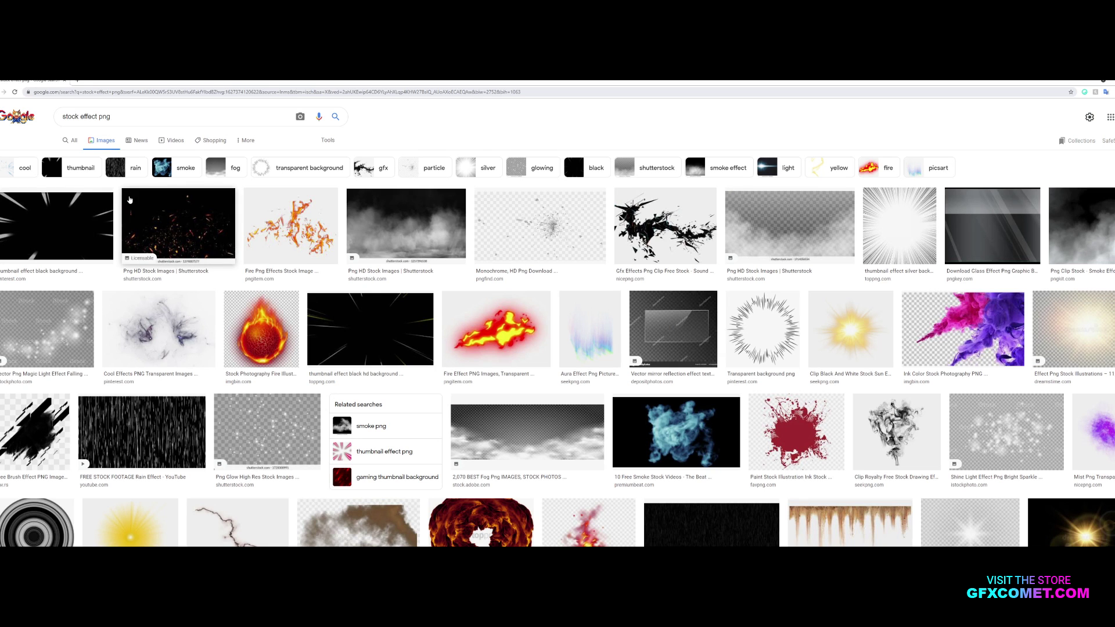
drag(111, 116, 79, 117)
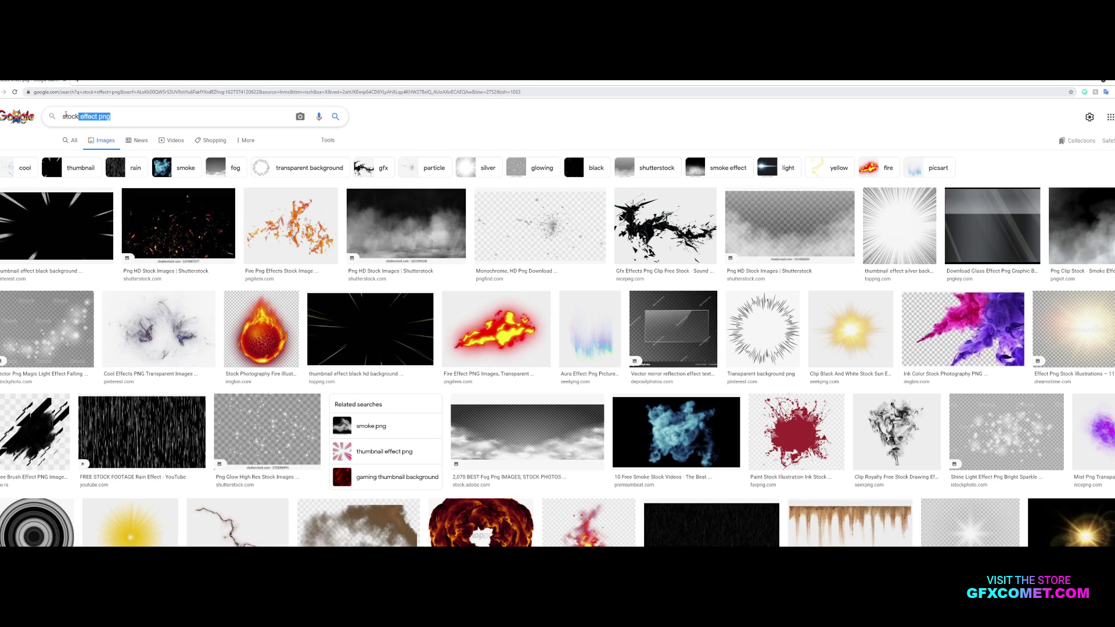
click(153, 117)
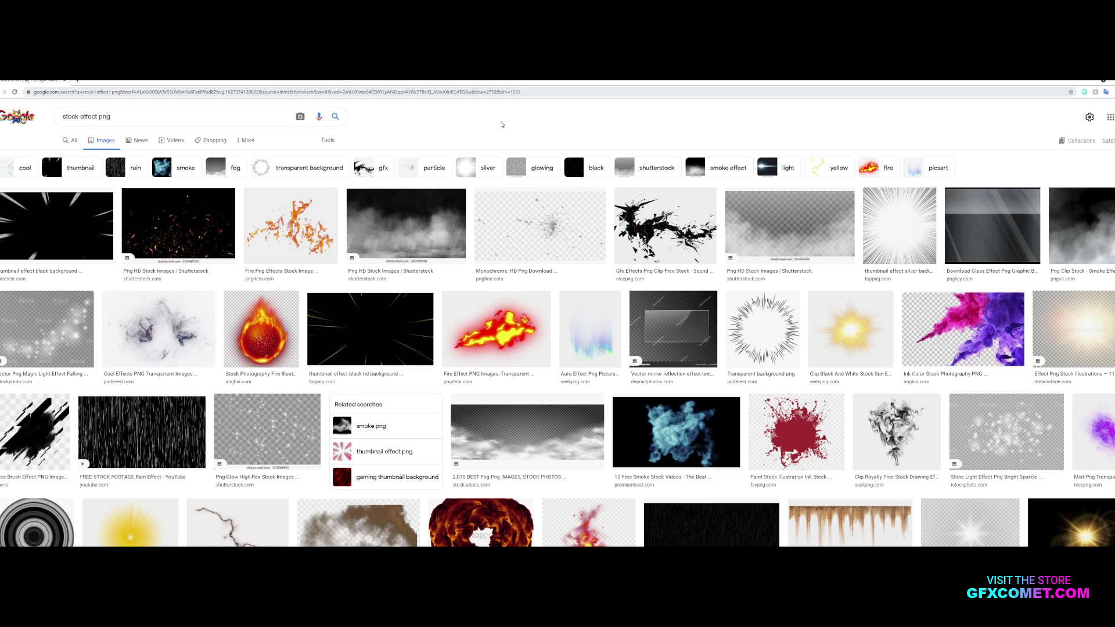
scroll(503, 124, down, 6)
scroll(519, 332, down, 3)
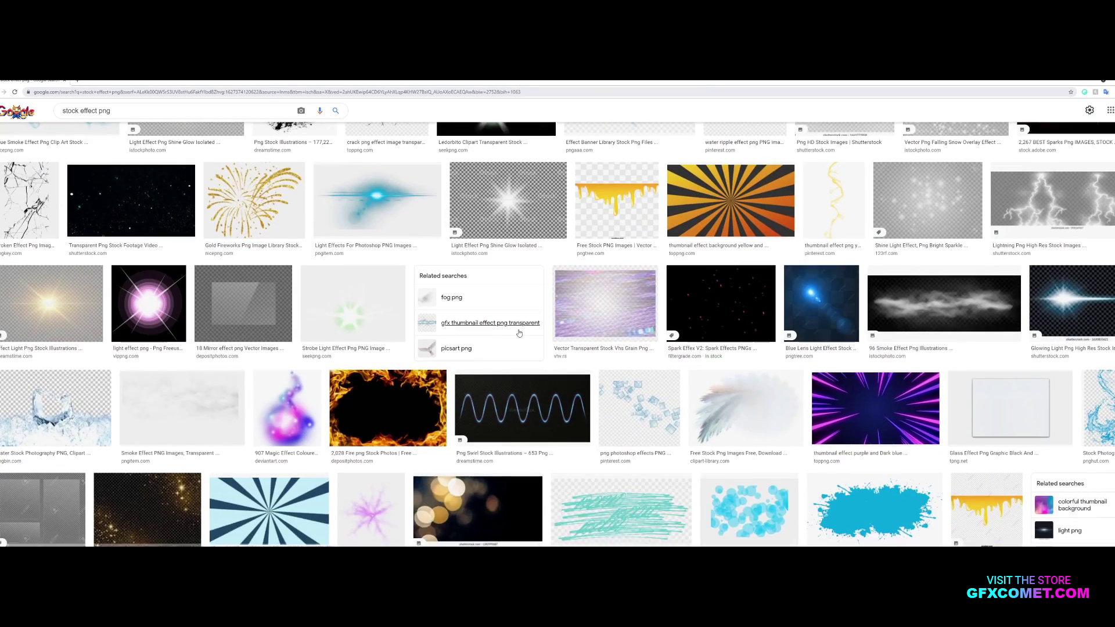
scroll(519, 333, down, 3)
scroll(653, 366, up, 4)
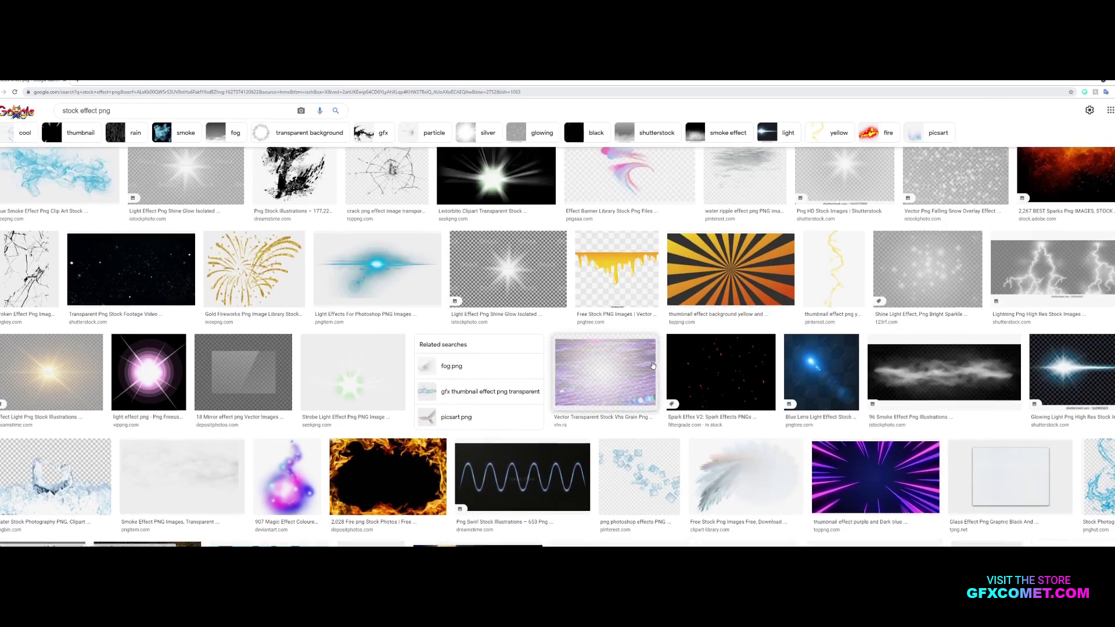
scroll(652, 366, up, 5)
drag(99, 117, 167, 117)
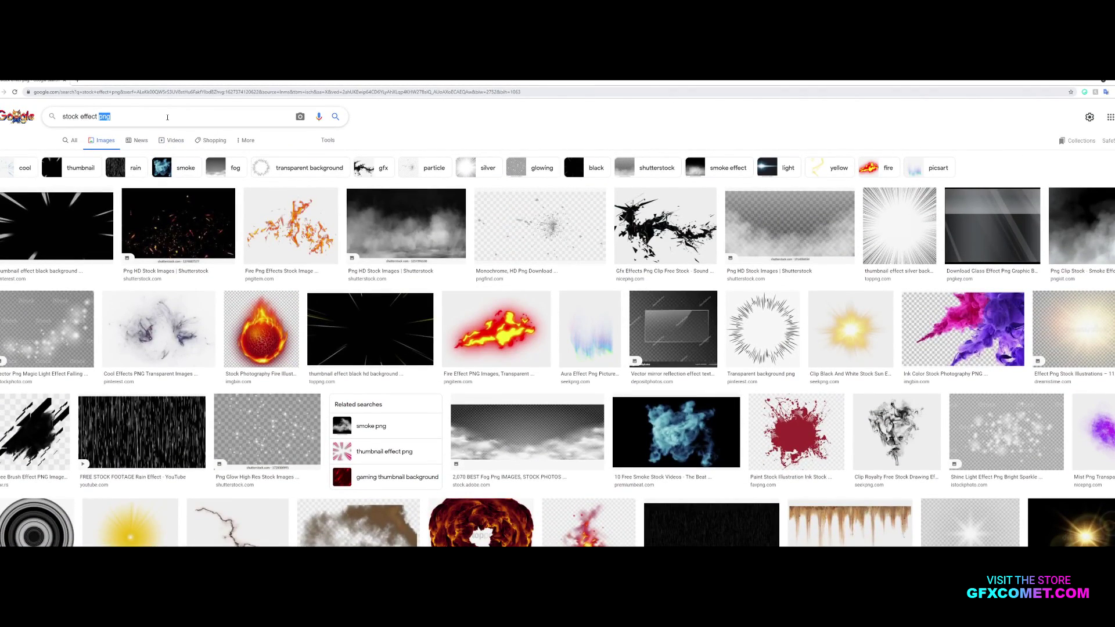
key(BackSpace)
key(Return)
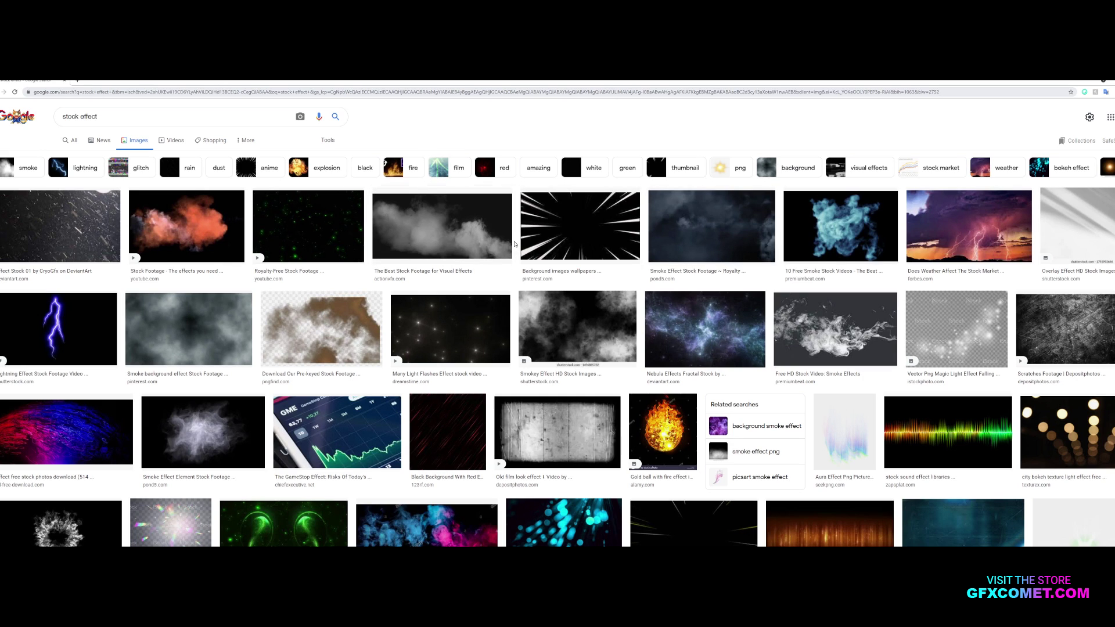
Preview several smoke results and copy the white smoke texture isolated on black
click(485, 230)
scroll(617, 366, down, 3)
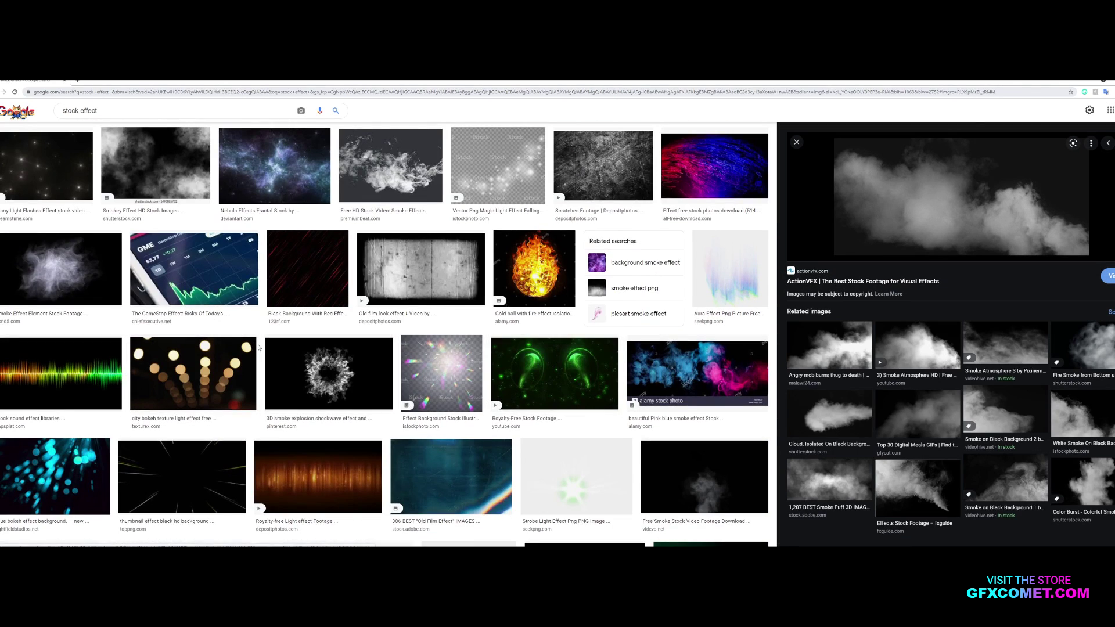
scroll(270, 349, down, 3)
scroll(270, 349, down, 2)
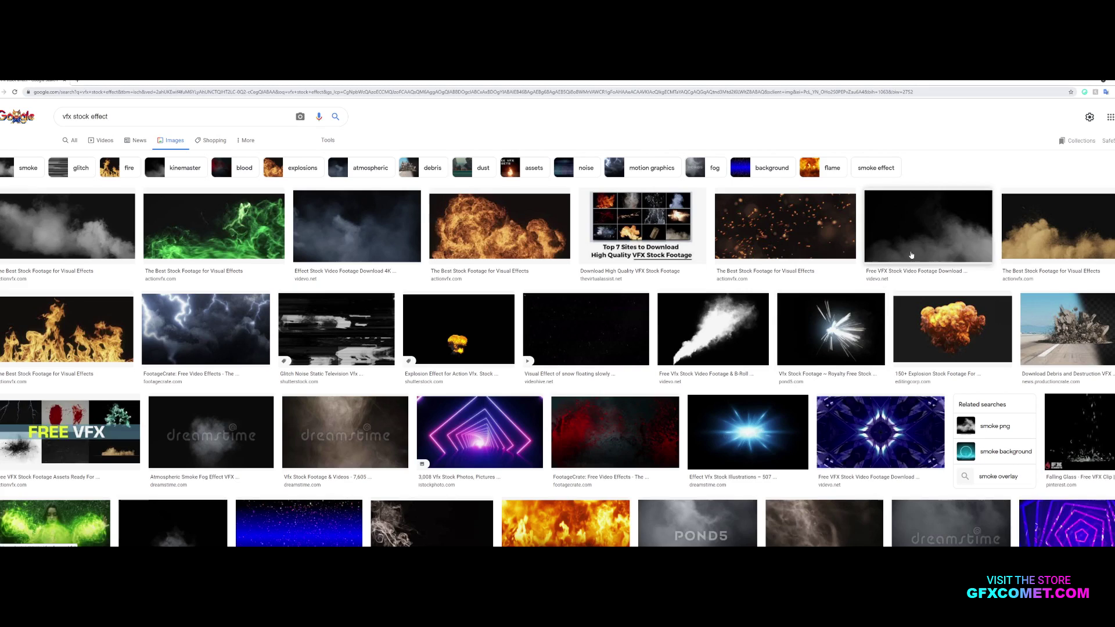
click(925, 225)
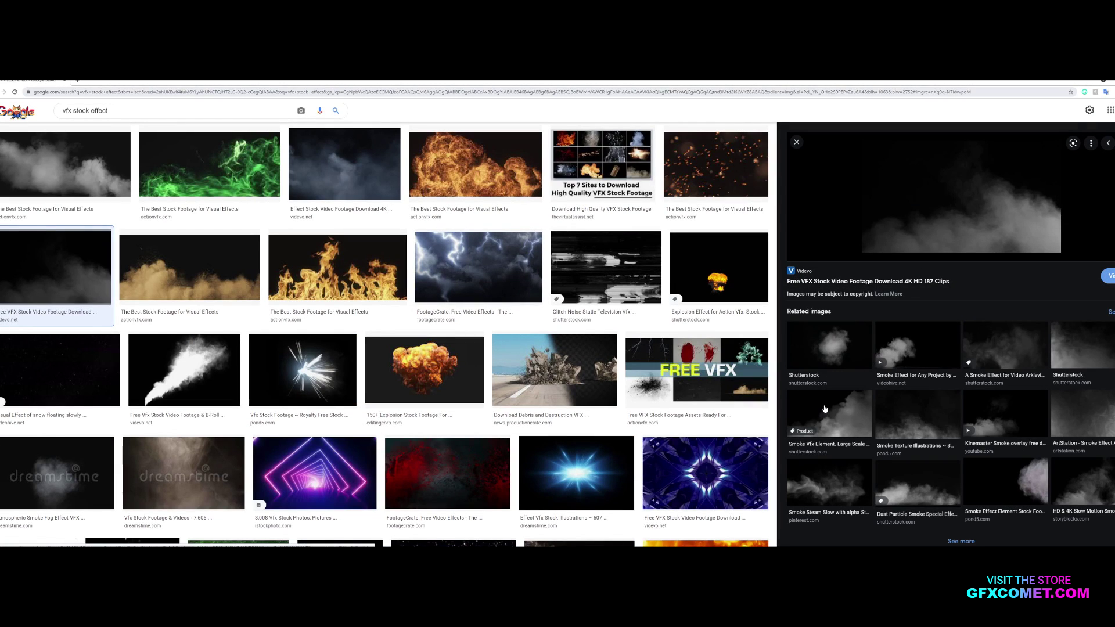
click(891, 414)
click(896, 385)
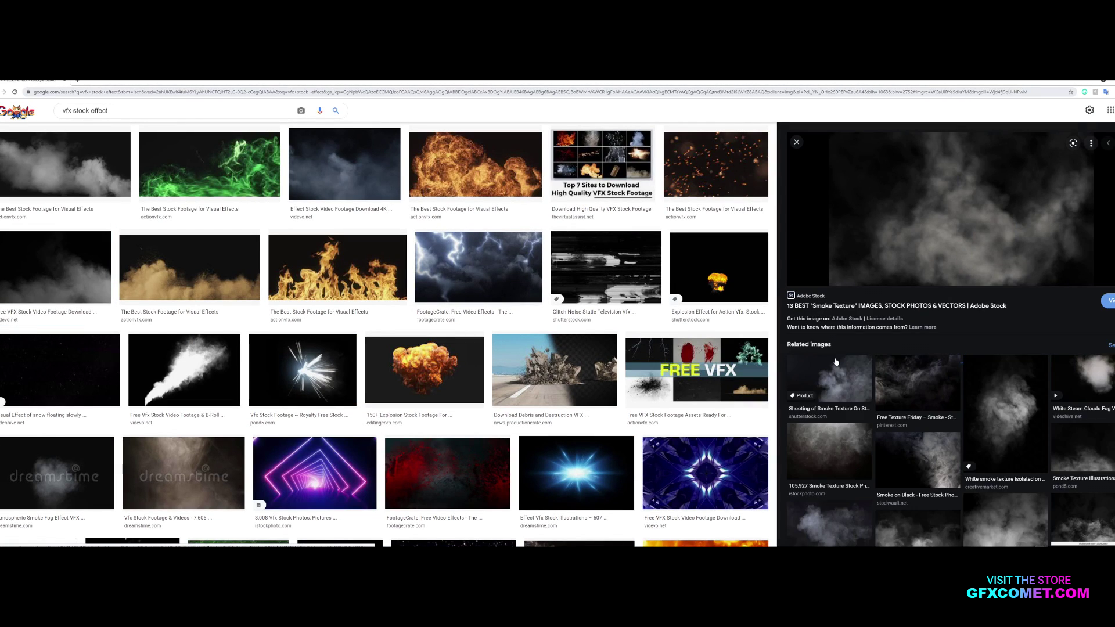
click(888, 365)
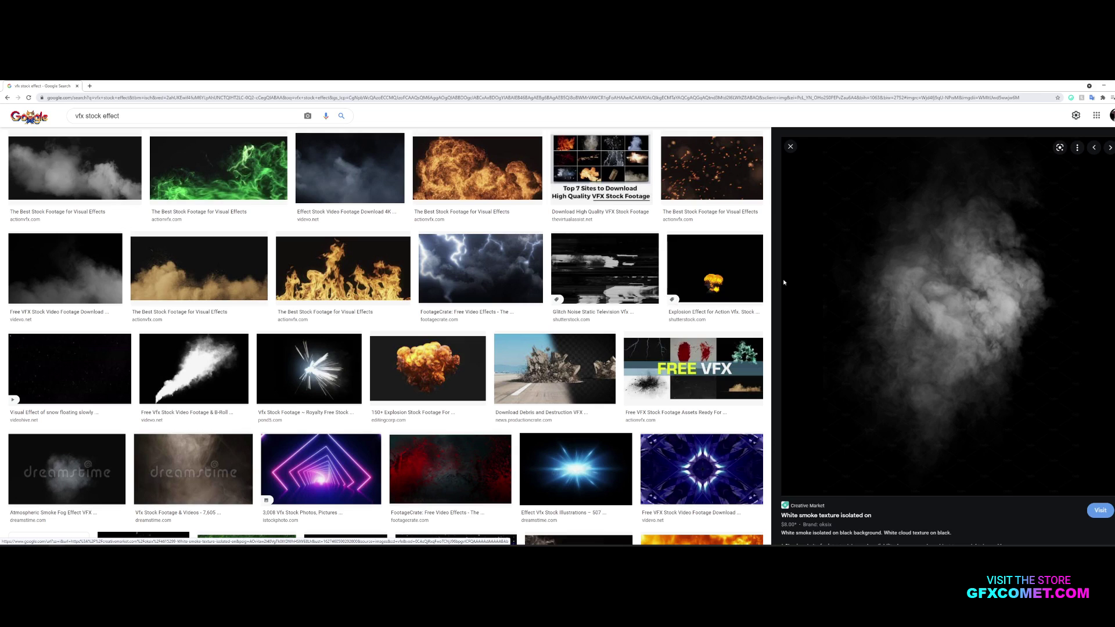
right_click(924, 284)
click(949, 359)
Paste the copied smoke as a new layer and drag it toward the bottom of the scene
key(alt+Tab)
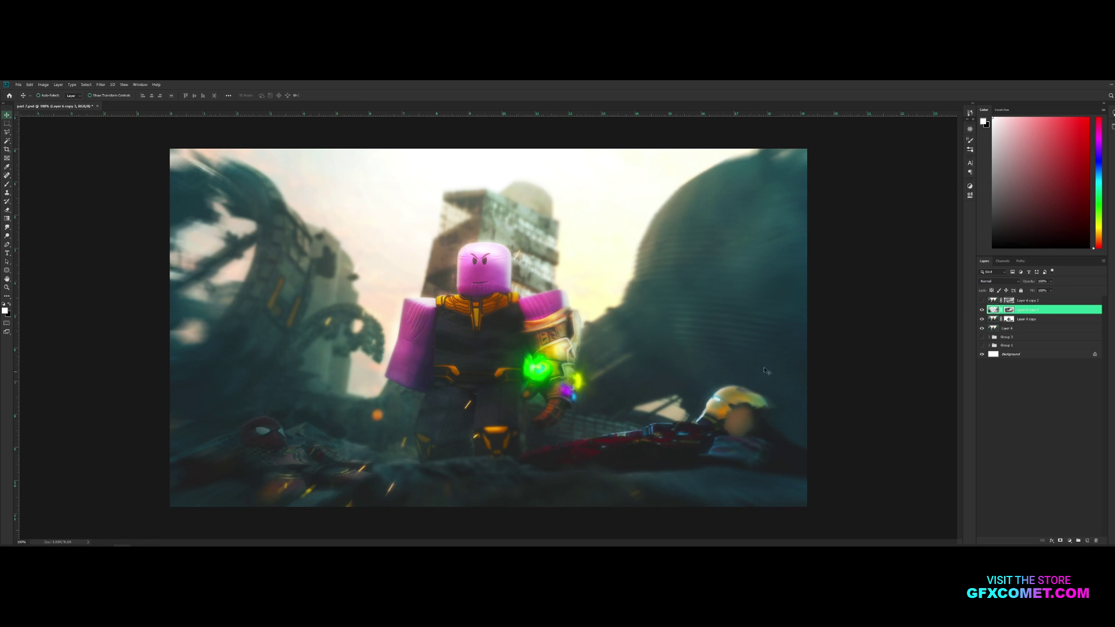
click(29, 85)
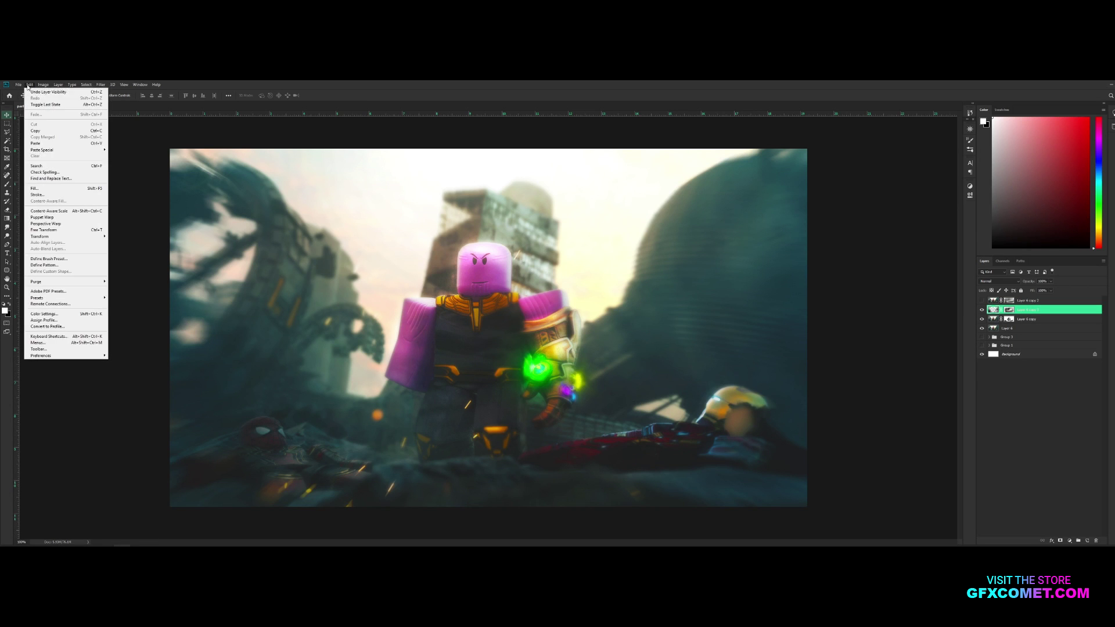
click(46, 143)
drag(564, 268, 554, 290)
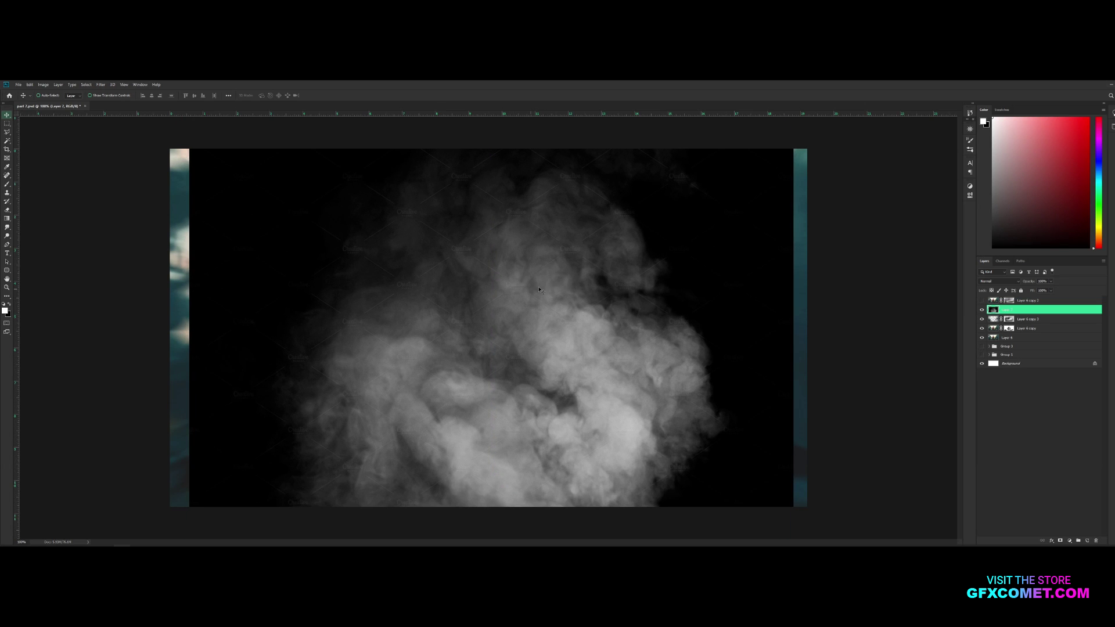
drag(784, 269, 725, 343)
drag(655, 288, 676, 218)
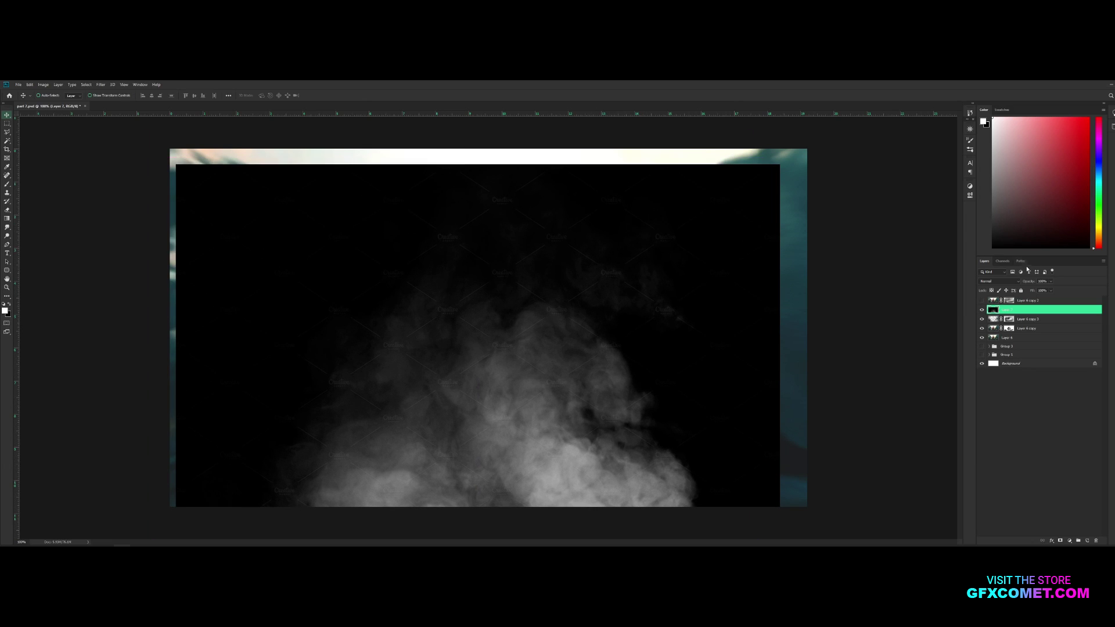
click(996, 281)
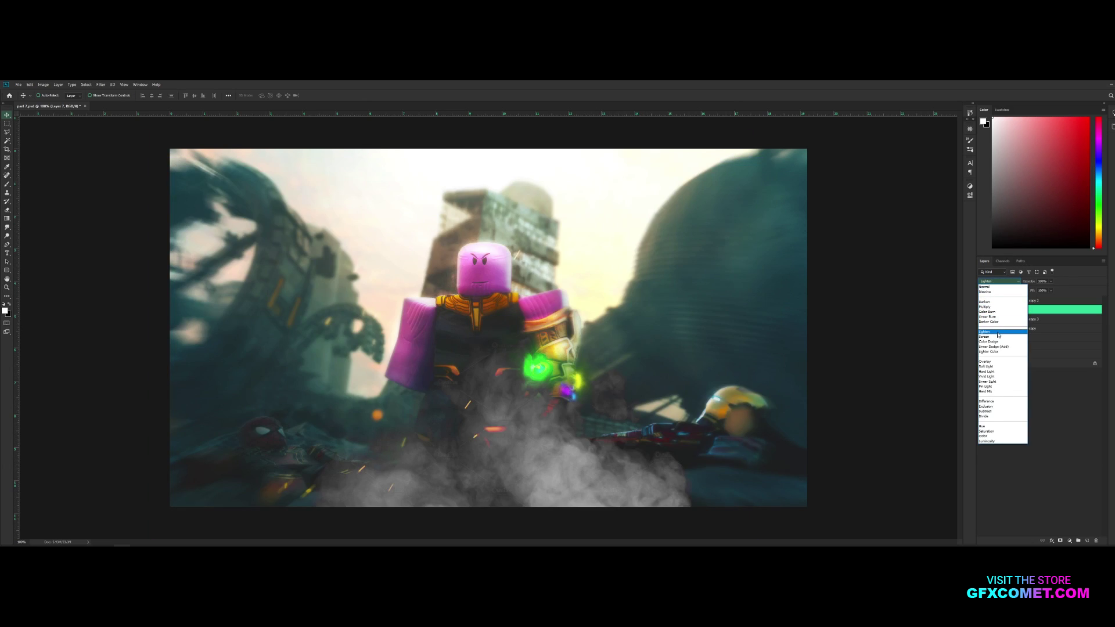
Try Screen and Color Dodge on the smoke, settle on Screen, and push it partly off the right edge
click(998, 339)
drag(627, 273, 850, 307)
click(1009, 283)
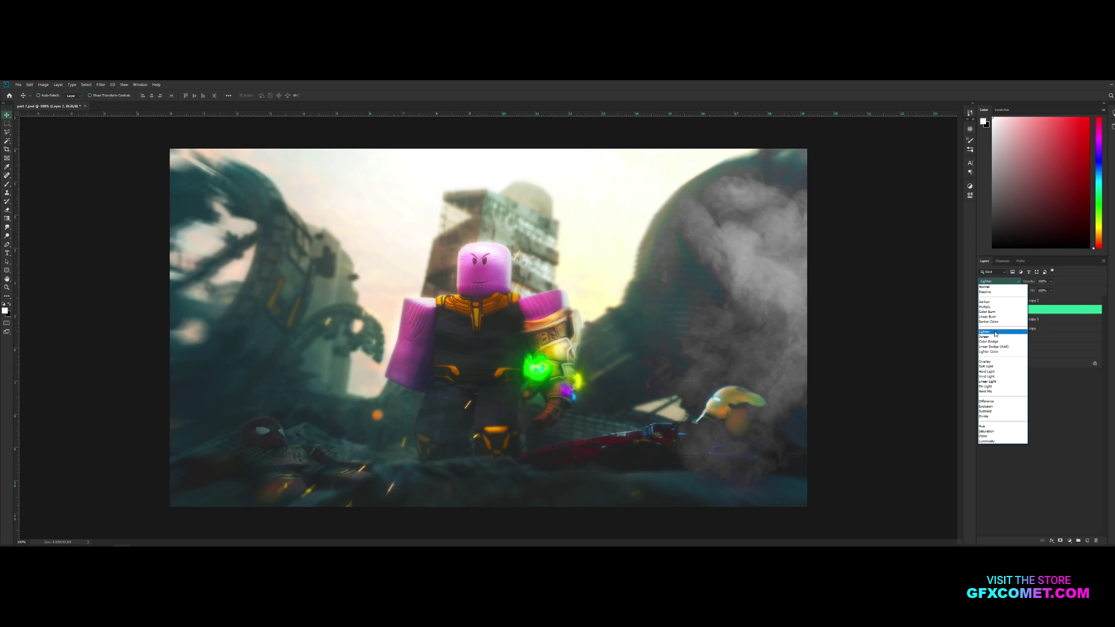
click(998, 343)
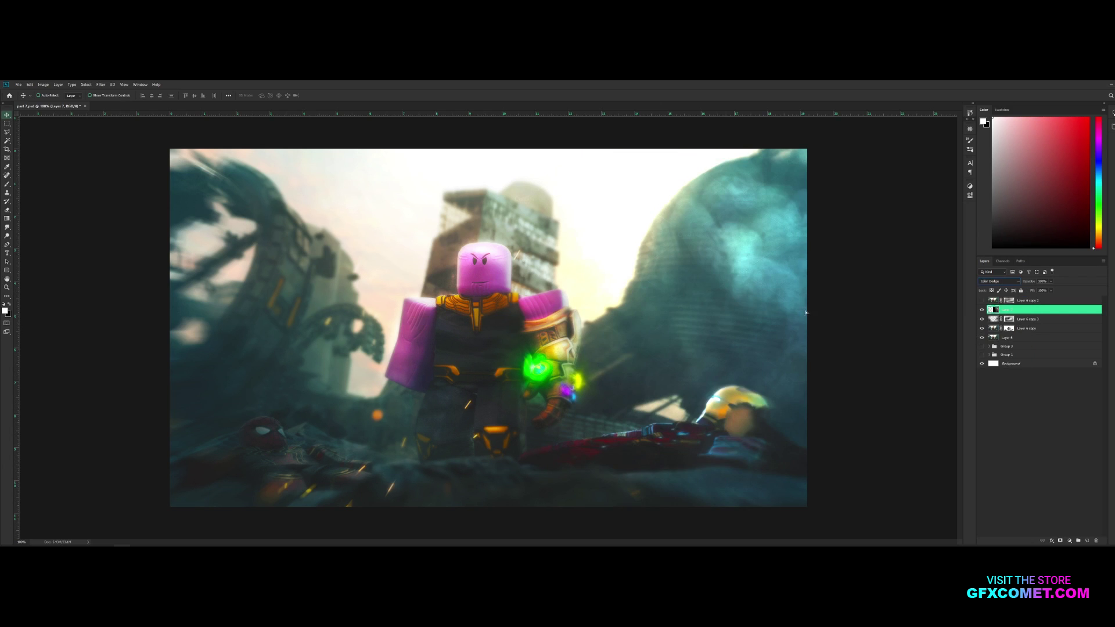
mouse_move(755, 337)
mouse_down()
mouse_move(633, 360)
mouse_move(682, 311)
mouse_move(801, 331)
mouse_up()
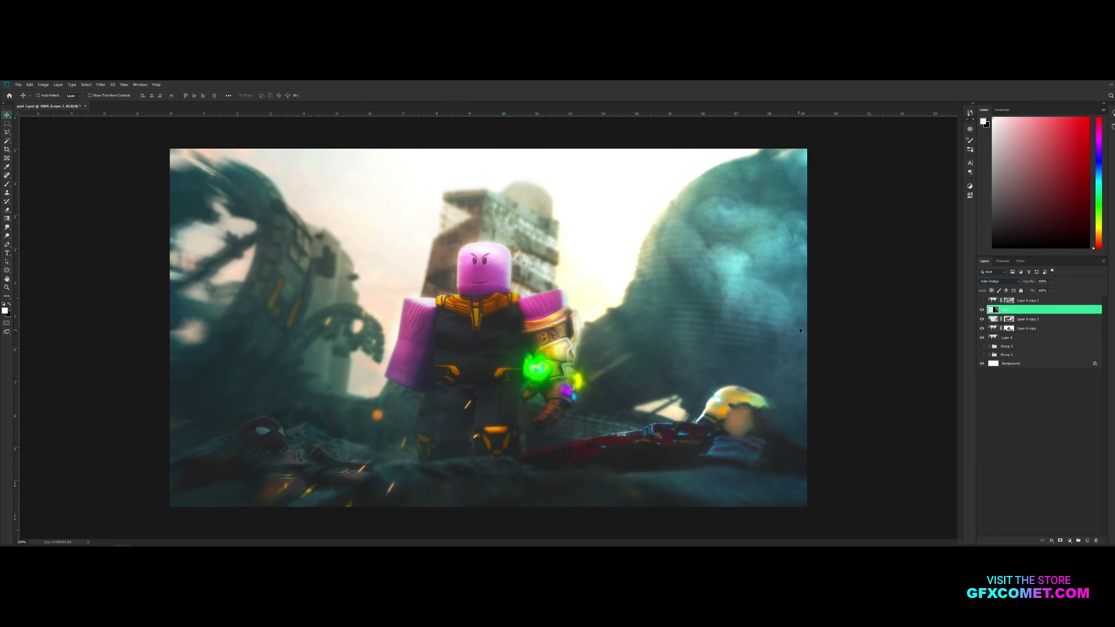
click(999, 281)
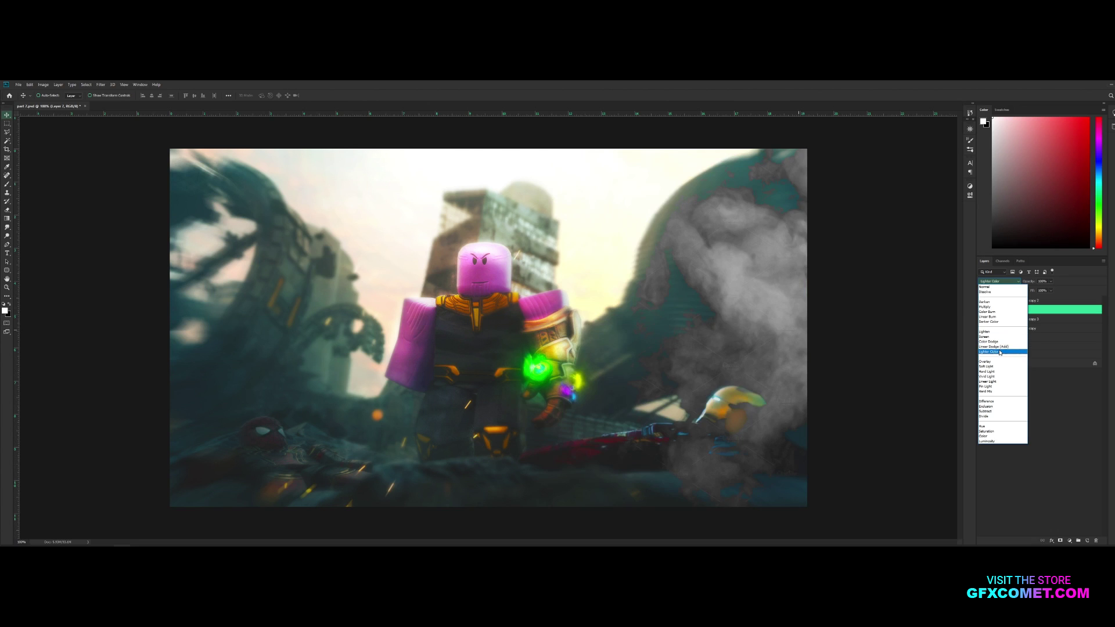
click(1000, 352)
click(995, 282)
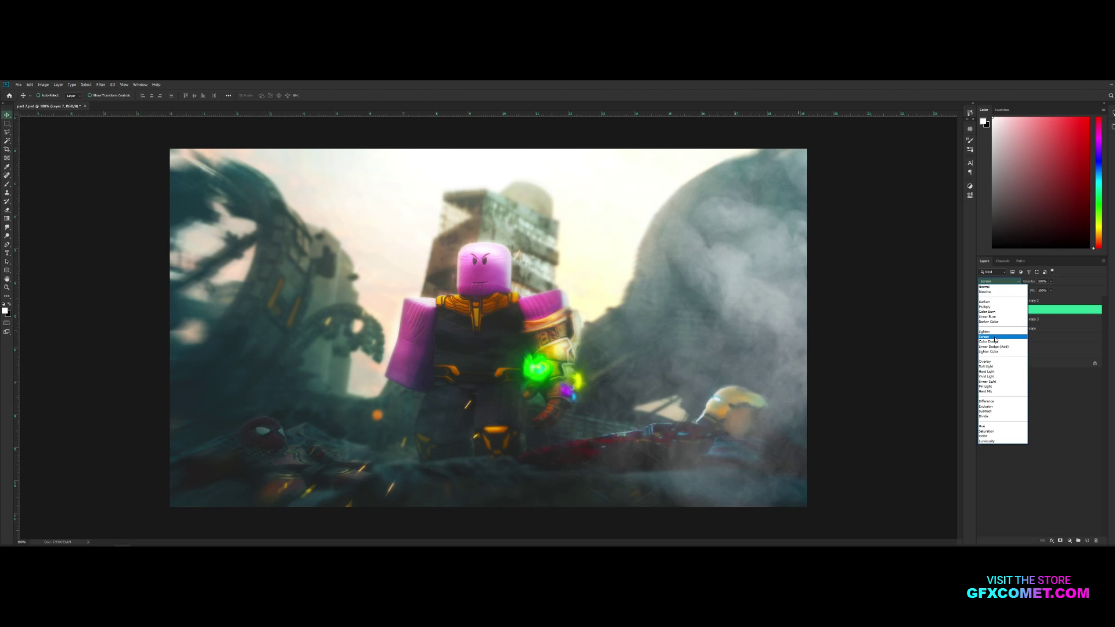
click(985, 337)
drag(834, 330, 862, 241)
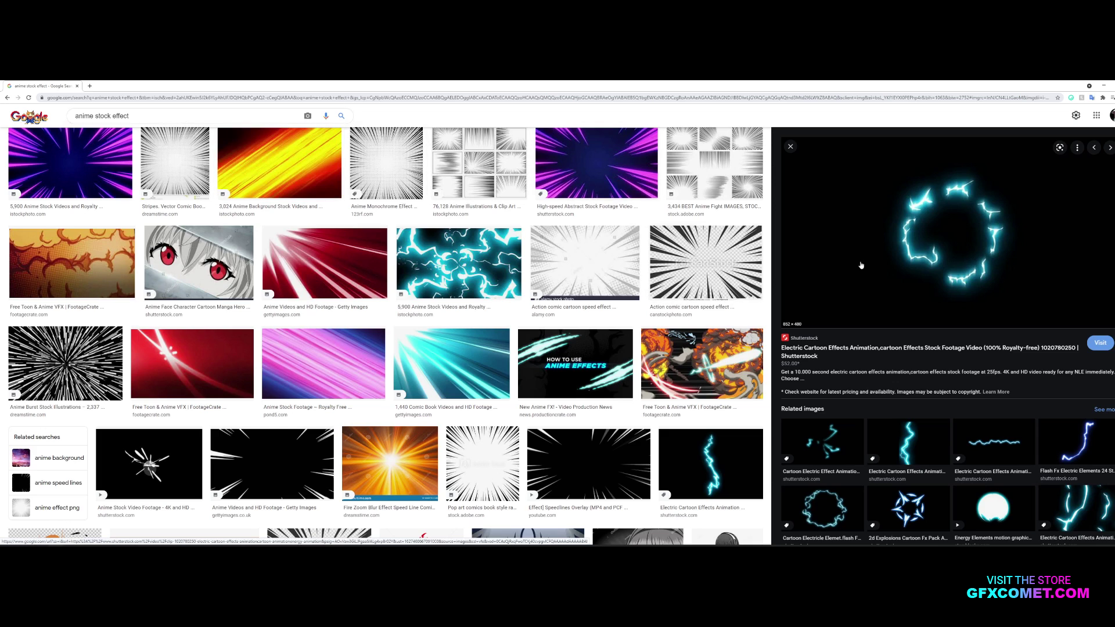
Browse previews of the electric ring, plasma ball, star explosion and explosion pack effects
scroll(1011, 319, down, 3)
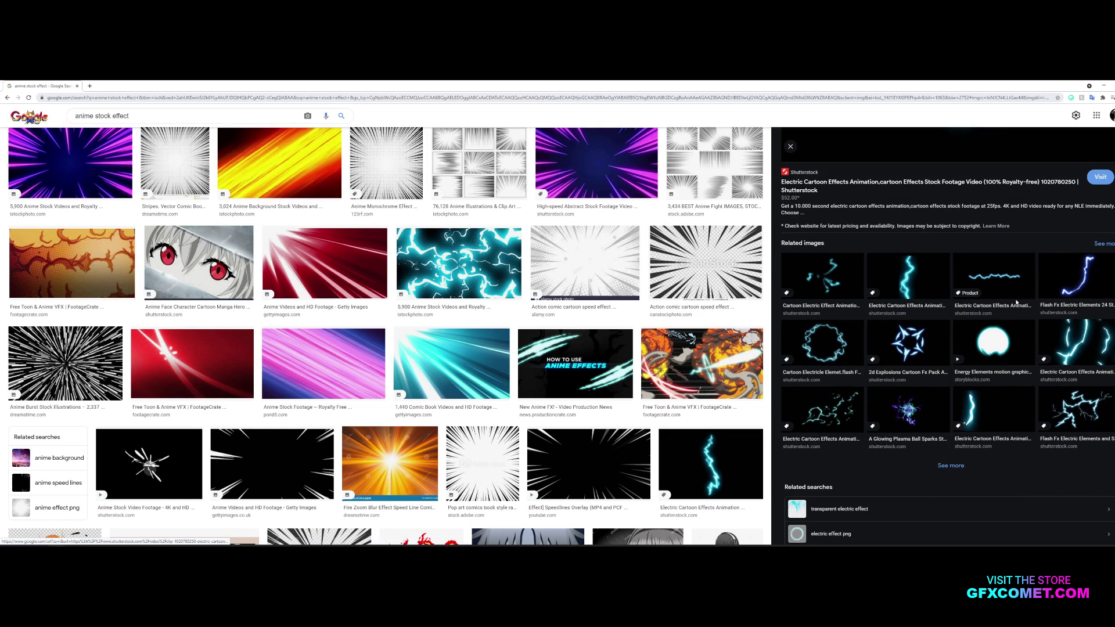
click(847, 351)
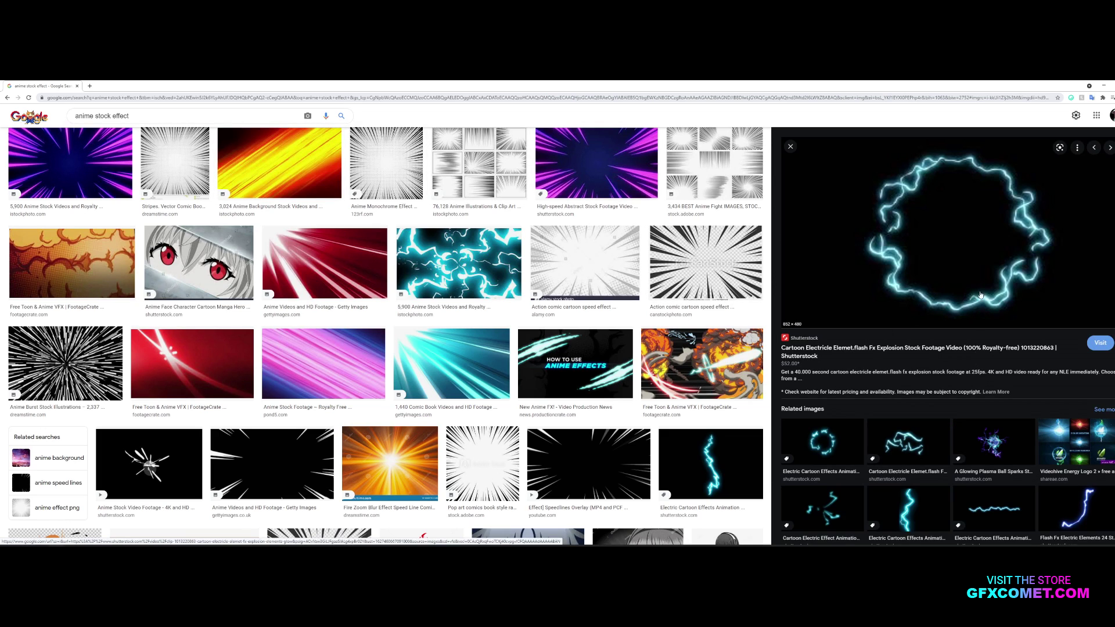
scroll(930, 378, down, 4)
click(981, 220)
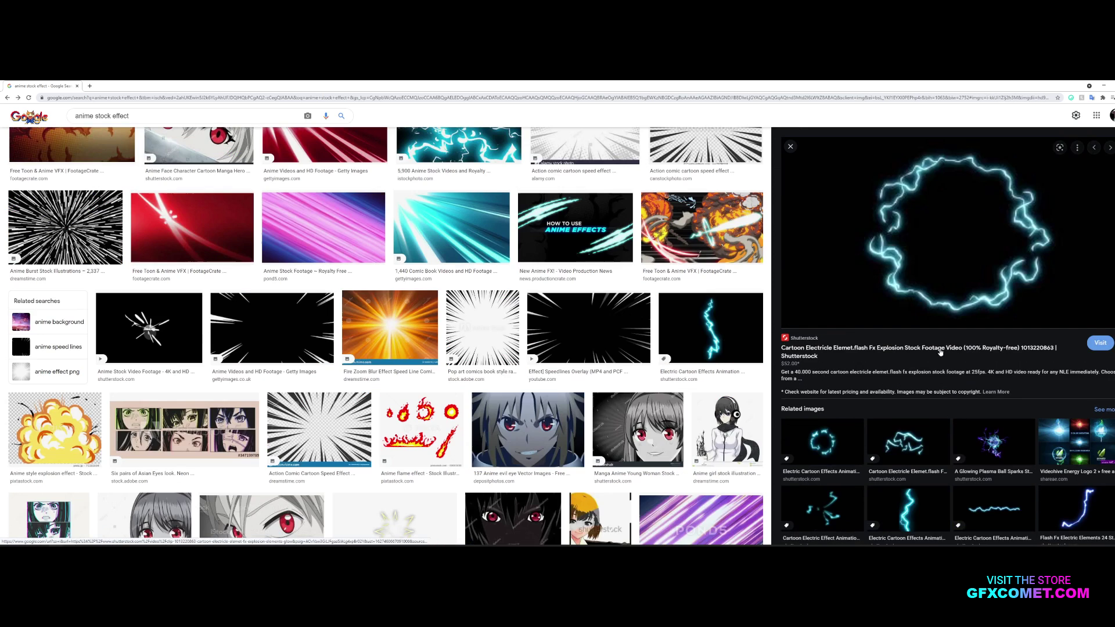
scroll(940, 352, down, 5)
click(936, 371)
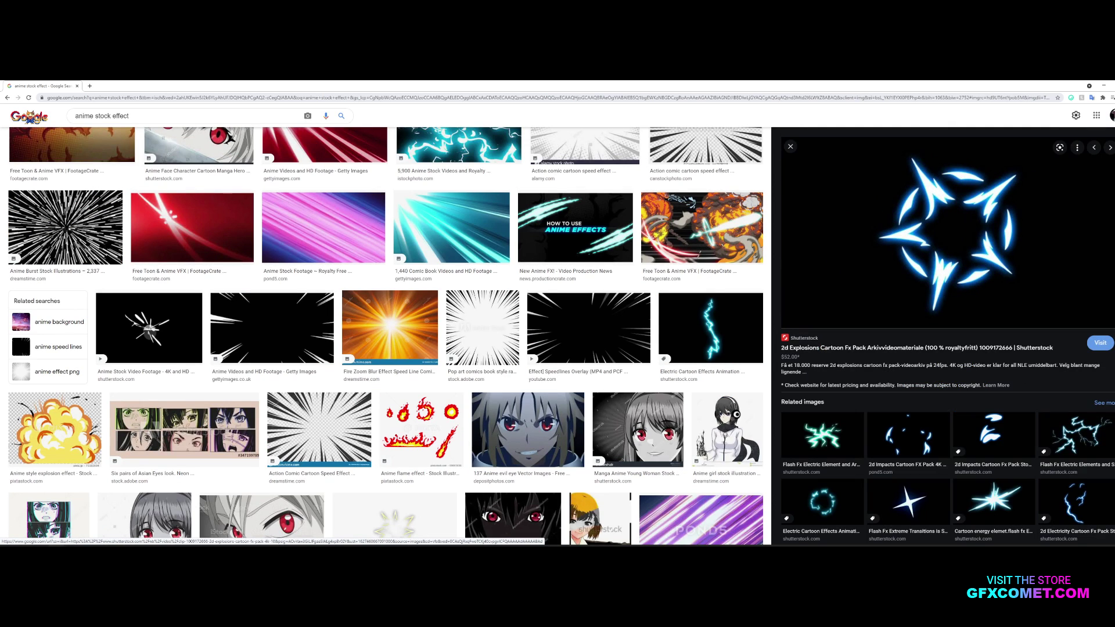
scroll(937, 375, down, 3)
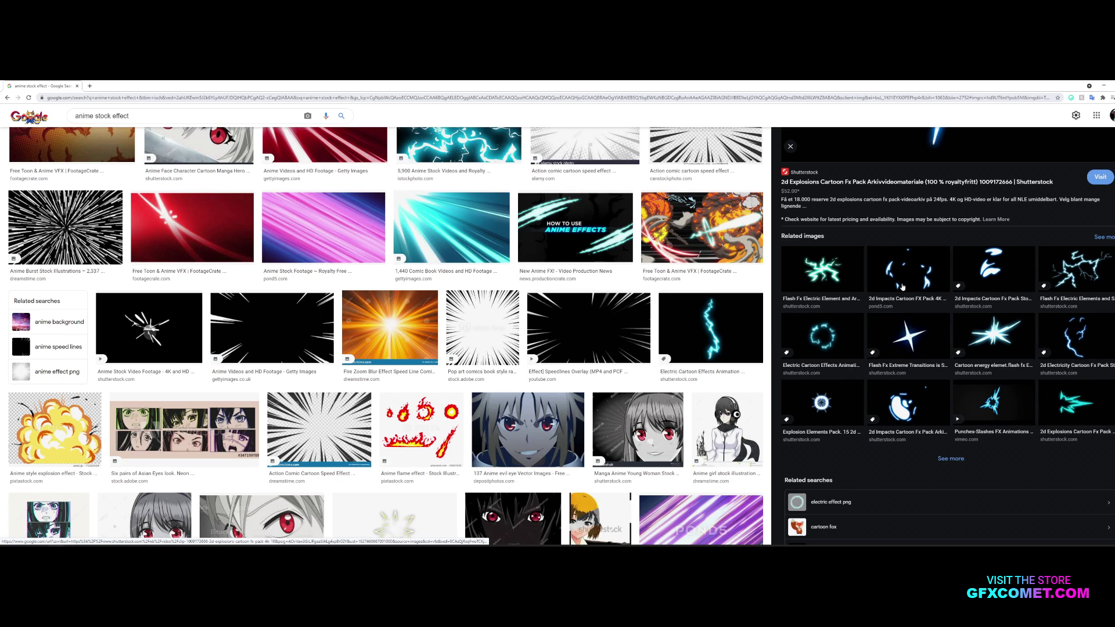
click(841, 278)
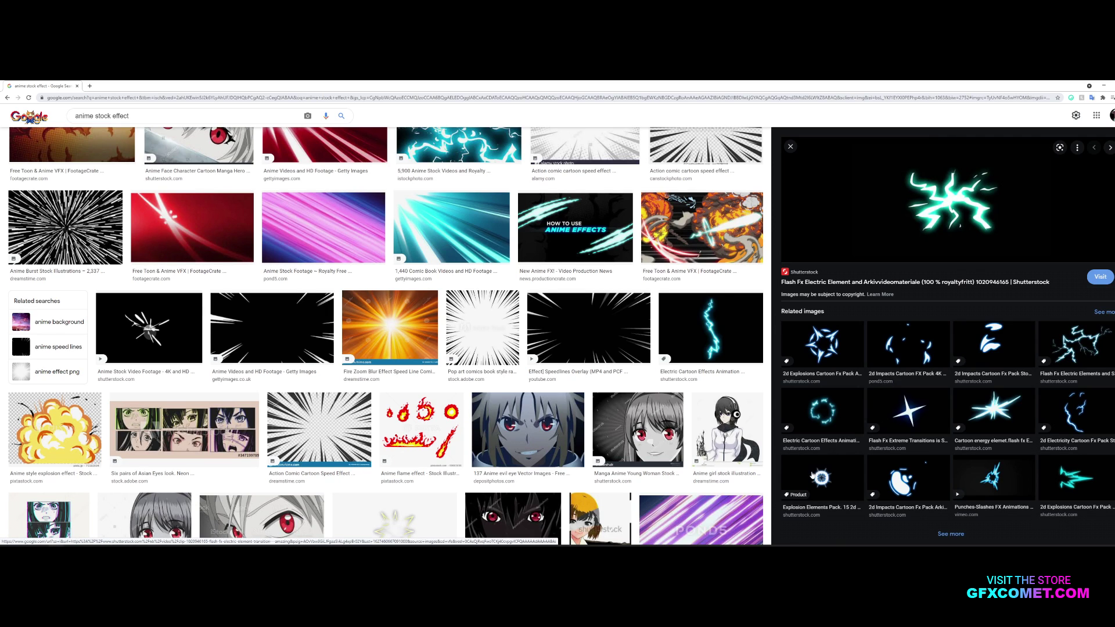
click(819, 466)
click(937, 403)
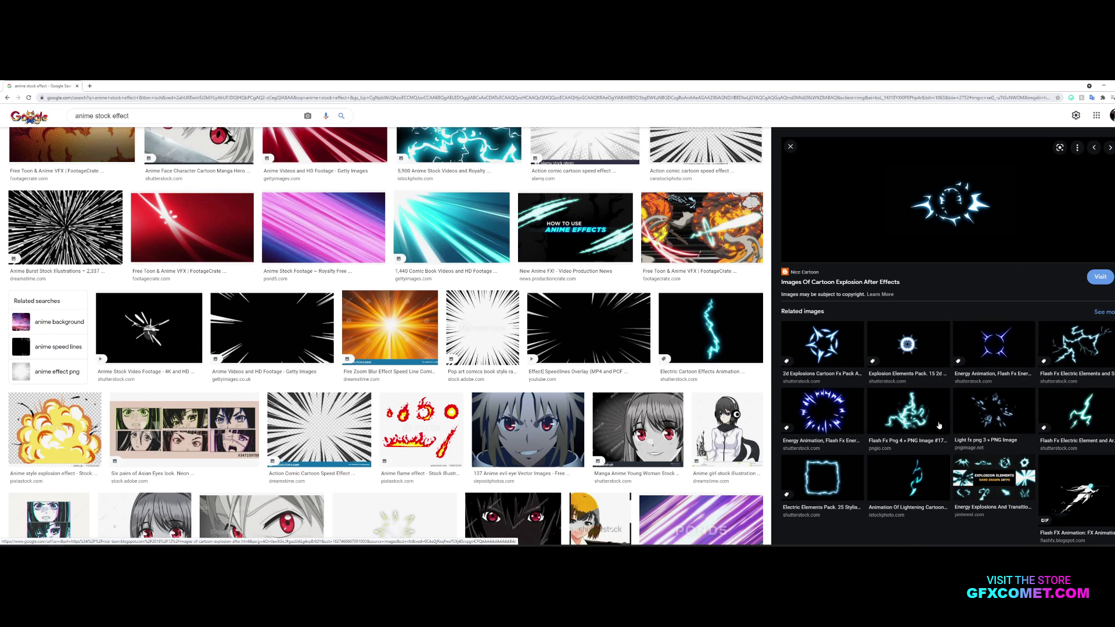
Copy the cyan Flash Fx Electric Elements lightning image
click(1058, 359)
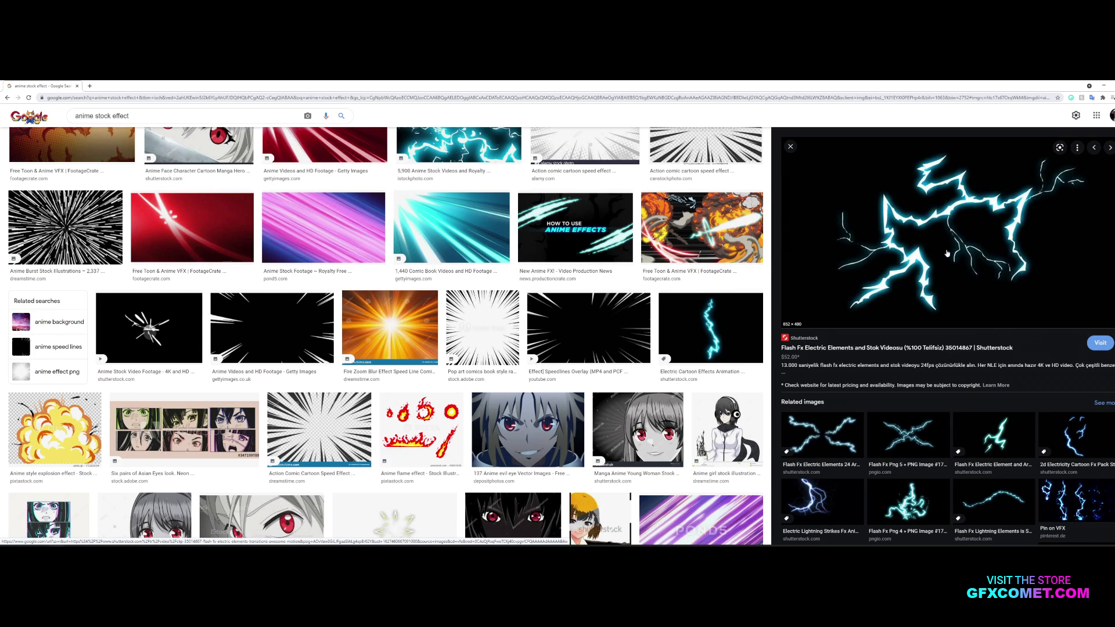
scroll(941, 227, down, 2)
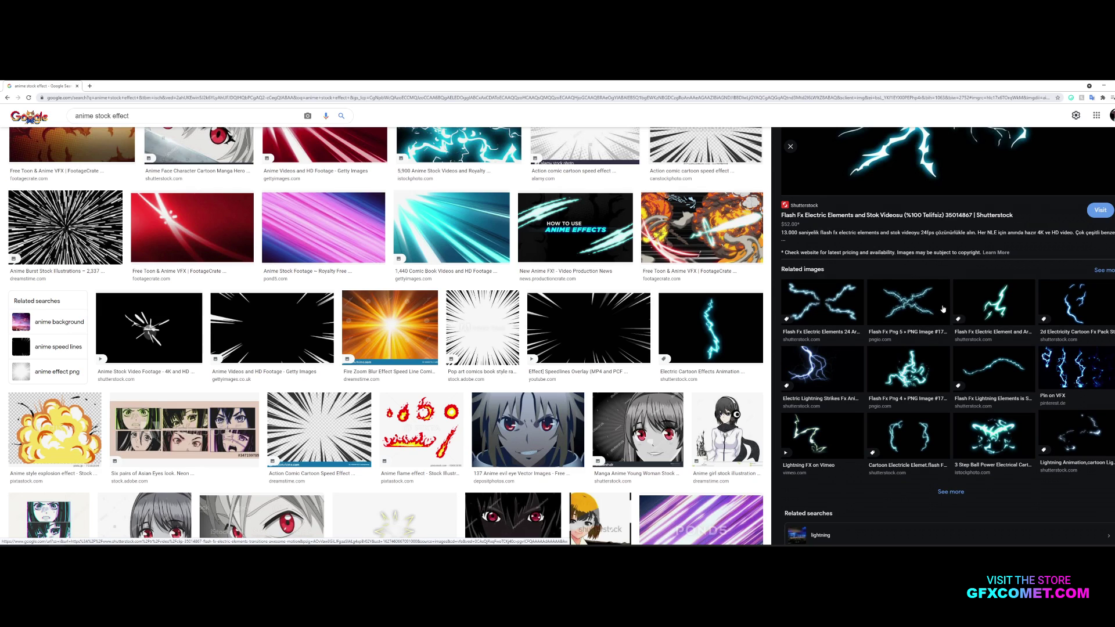
scroll(959, 297, up, 2)
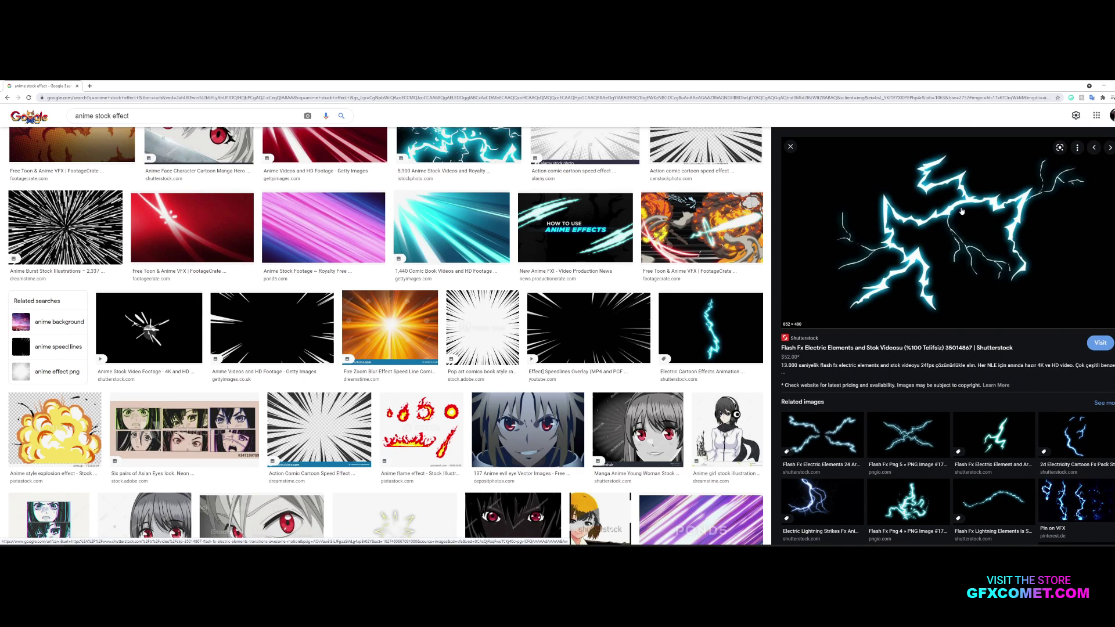
right_click(961, 208)
click(985, 285)
key(alt+Tab)
Paste the lightning around the Thanos figure and blend it with Linear Dodge (Add) after trying Screen
click(30, 84)
click(36, 142)
drag(578, 321, 557, 315)
click(999, 281)
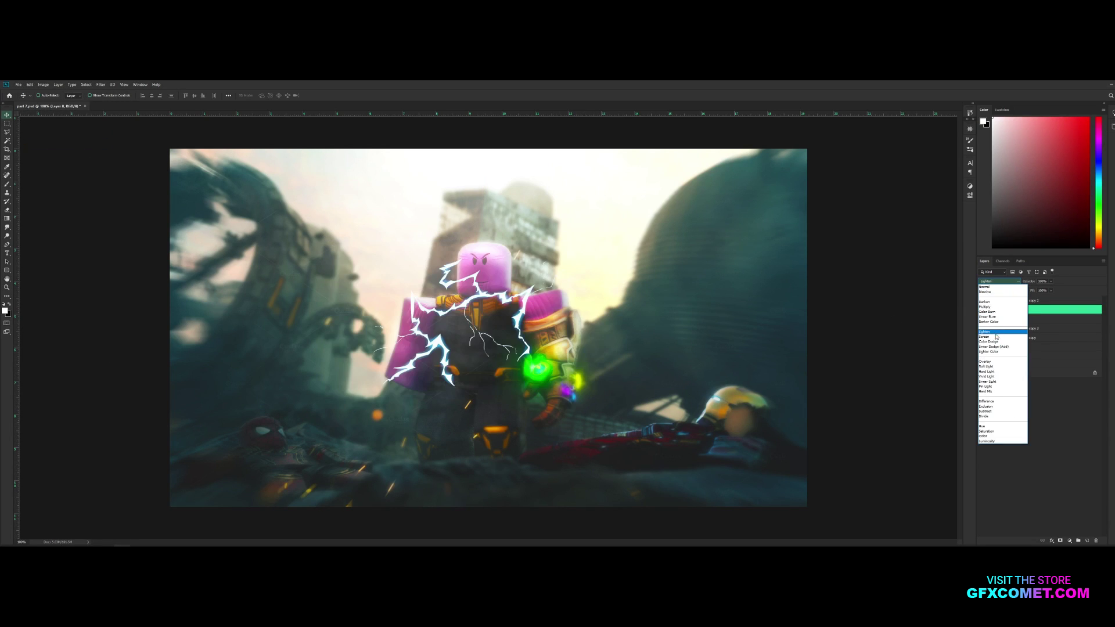
click(1000, 326)
drag(586, 339, 503, 320)
click(1021, 282)
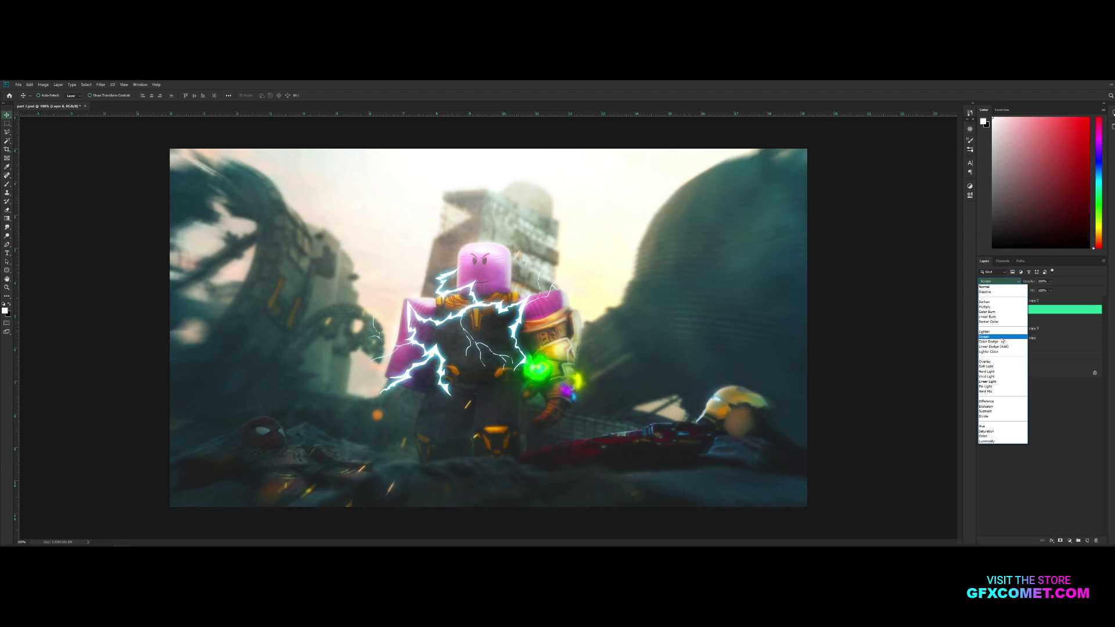
click(999, 347)
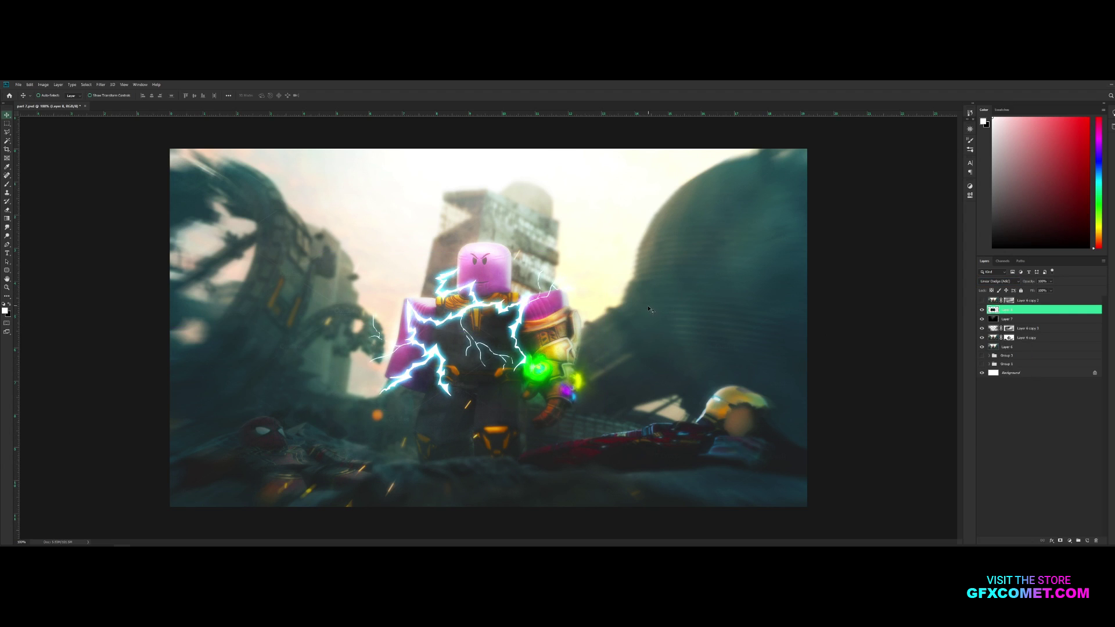
Erase lightning below the figure's chin, duplicate the lightning layer, and drag the copy right and down
key(e)
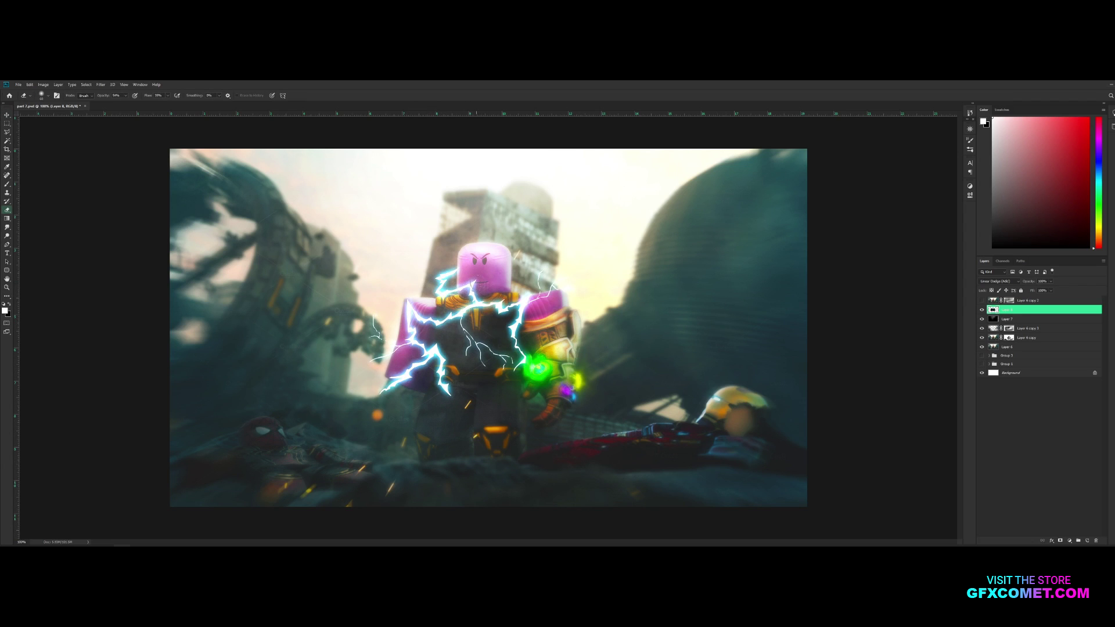
mouse_move(471, 285)
mouse_down()
mouse_move(523, 291)
mouse_move(517, 280)
mouse_move(469, 319)
mouse_move(430, 331)
mouse_up()
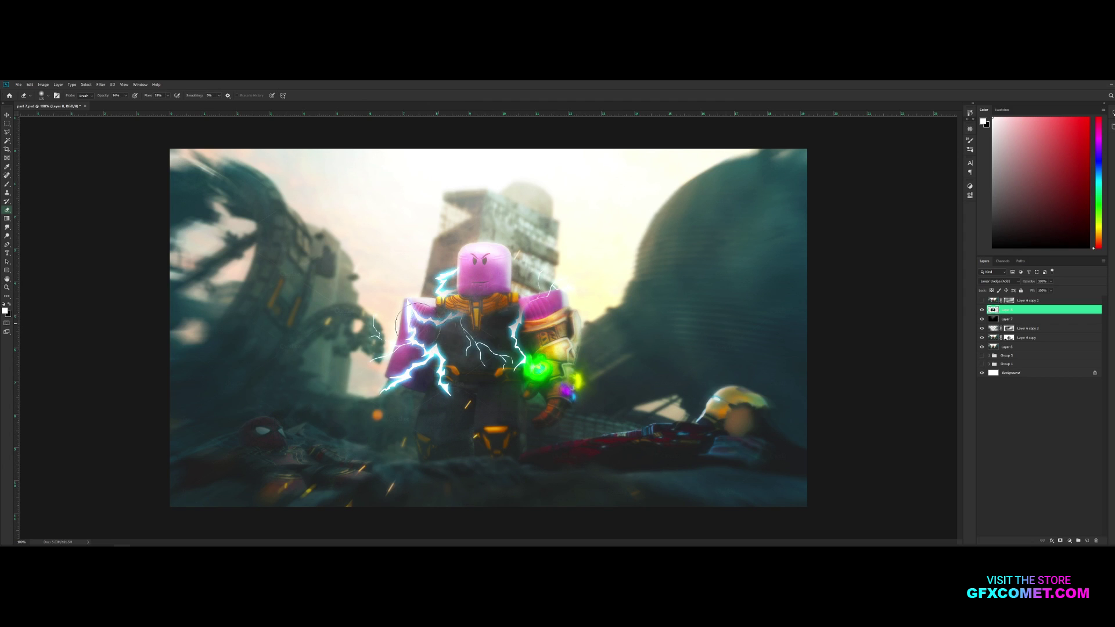
key(ctrl+j)
key(v)
drag(550, 265, 719, 323)
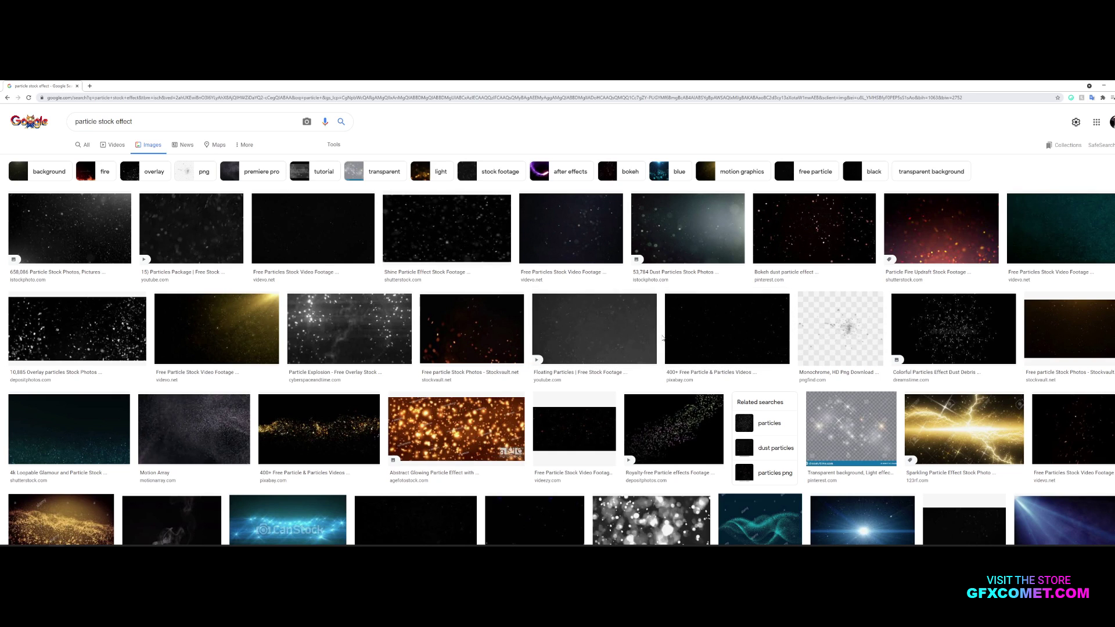
Preview particle results and copy the Blue Particles Background image
scroll(471, 395, down, 5)
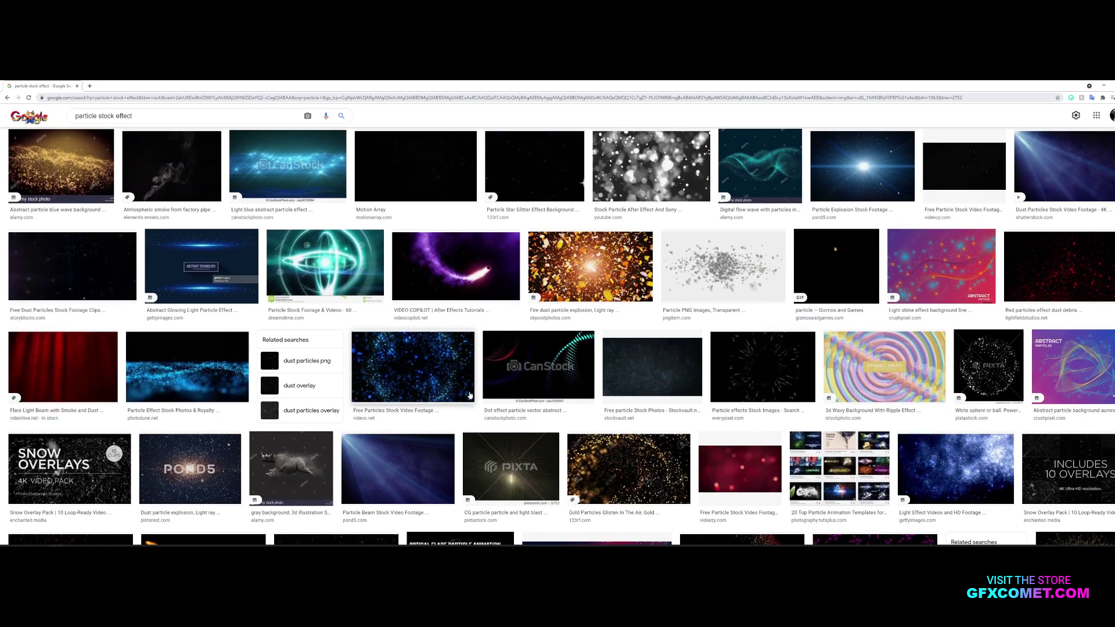
scroll(471, 395, down, 3)
click(399, 301)
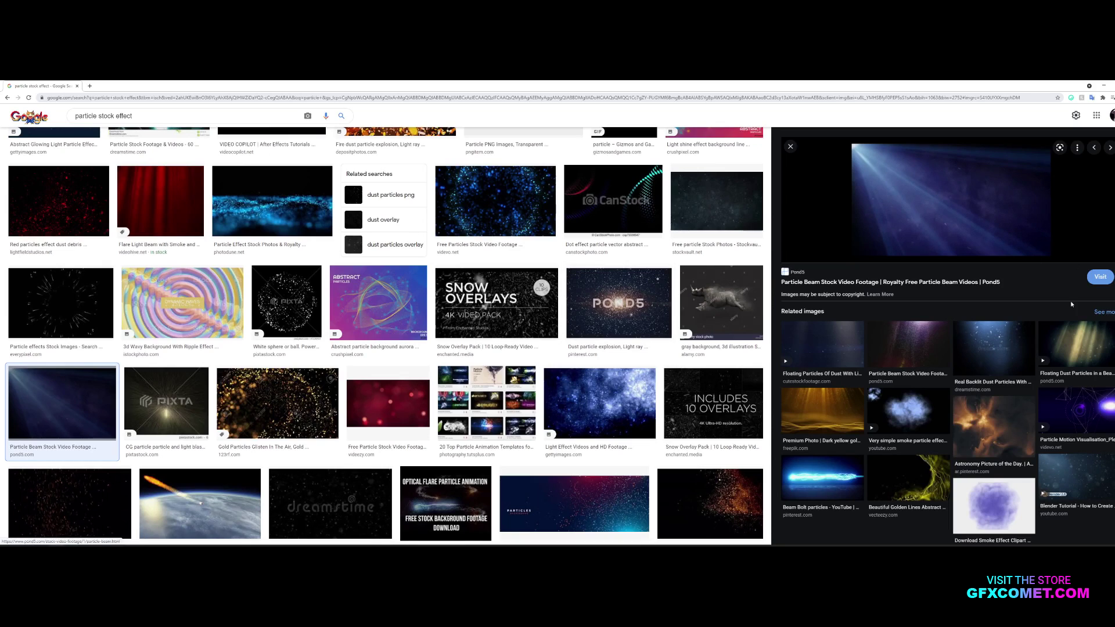
click(823, 413)
click(980, 338)
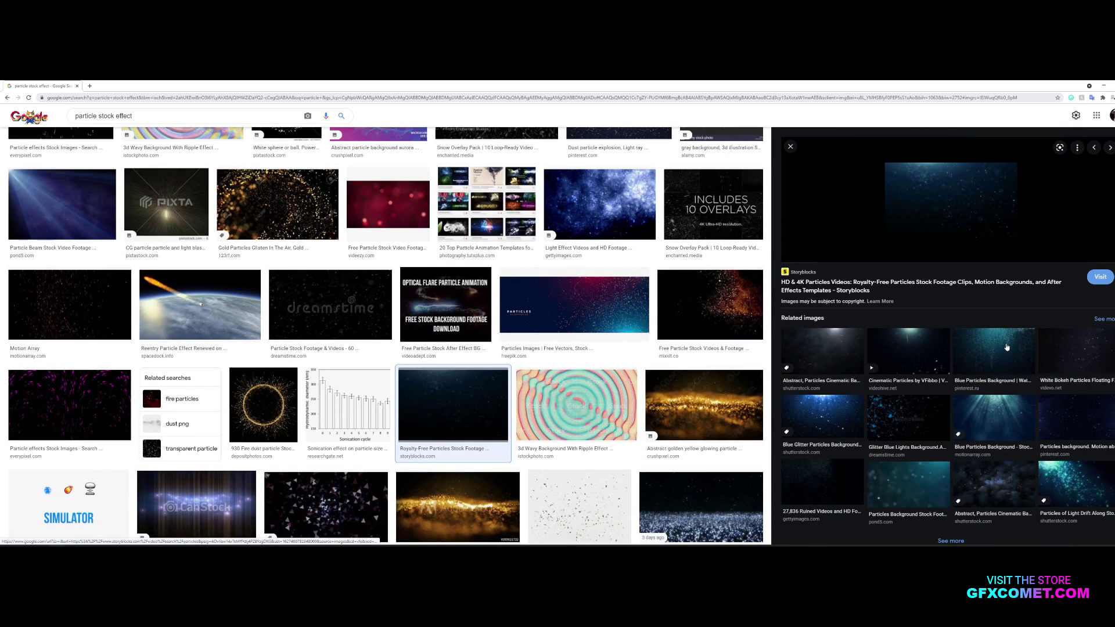
click(994, 407)
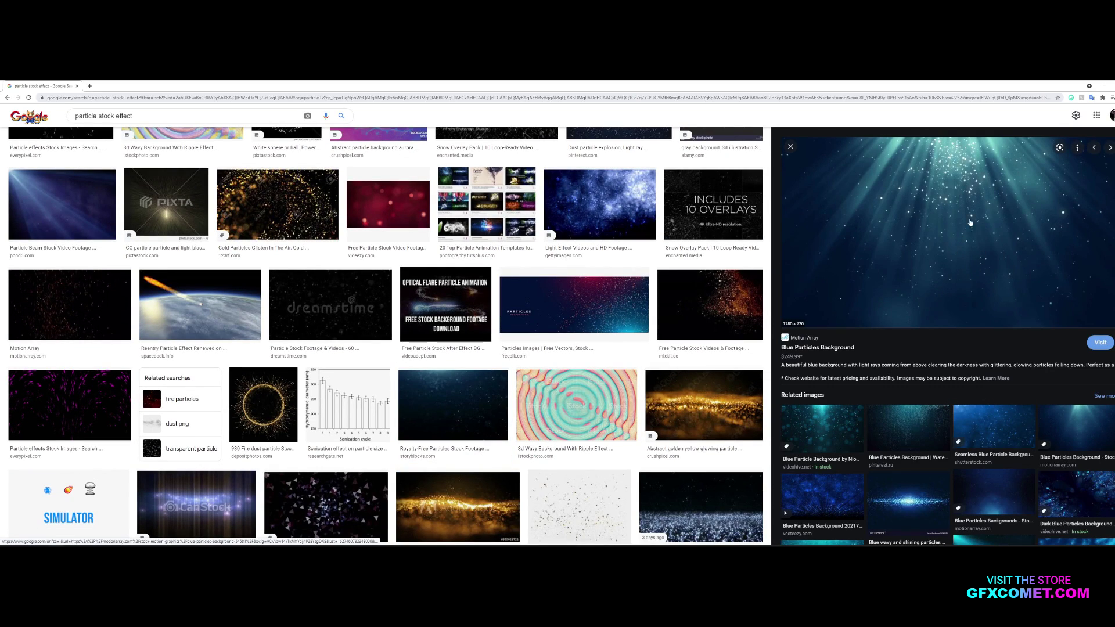
right_click(966, 199)
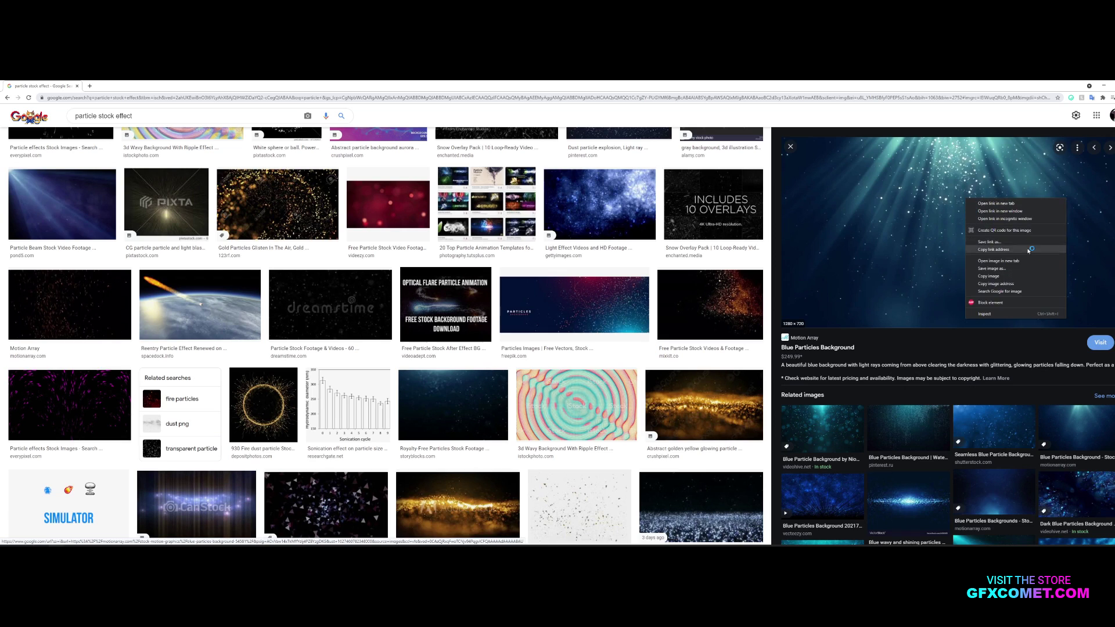
click(1014, 274)
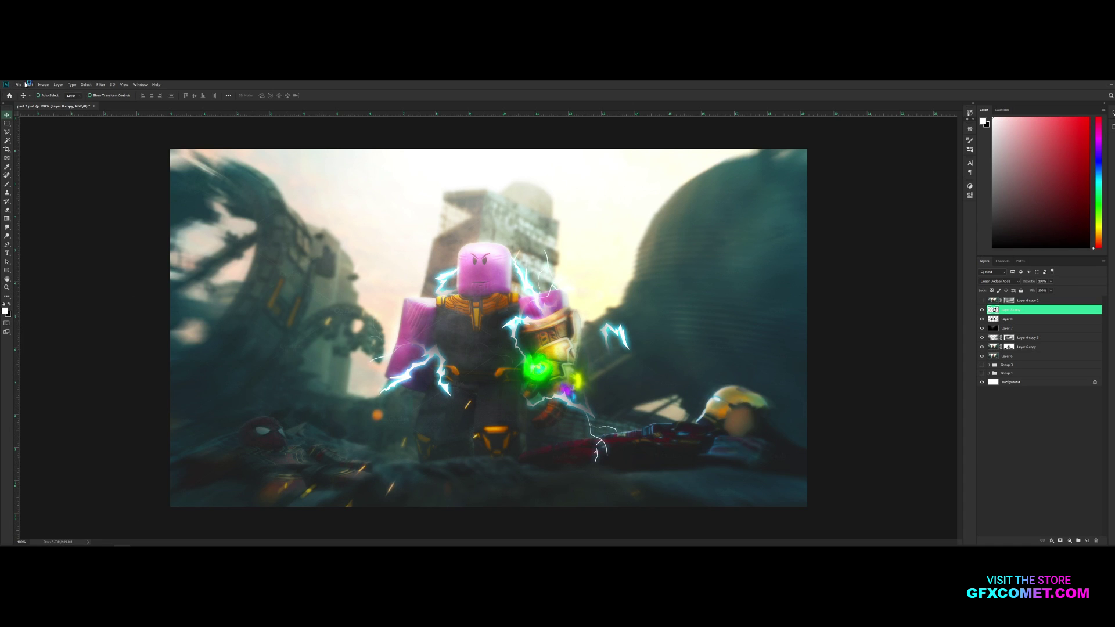
click(30, 84)
Paste the blue particles and scale them up with Ctrl+T to cover the canvas
click(61, 144)
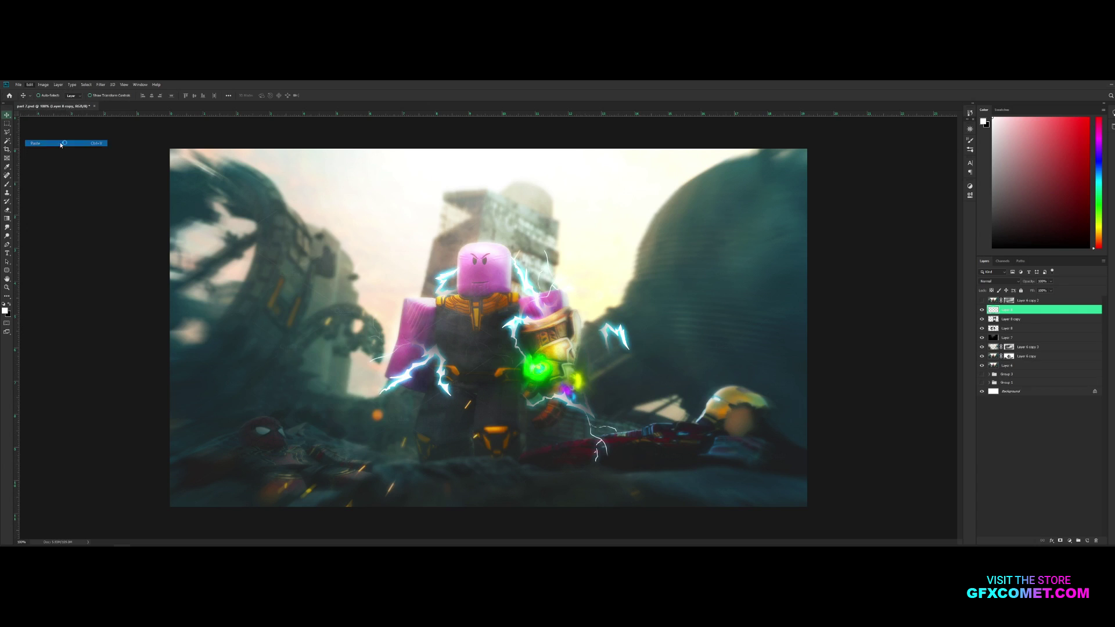
key(ctrl+t)
drag(701, 208, 839, 132)
key(Return)
Blend the particles with Color Dodge at 98% opacity and erase their glare over the building
click(988, 282)
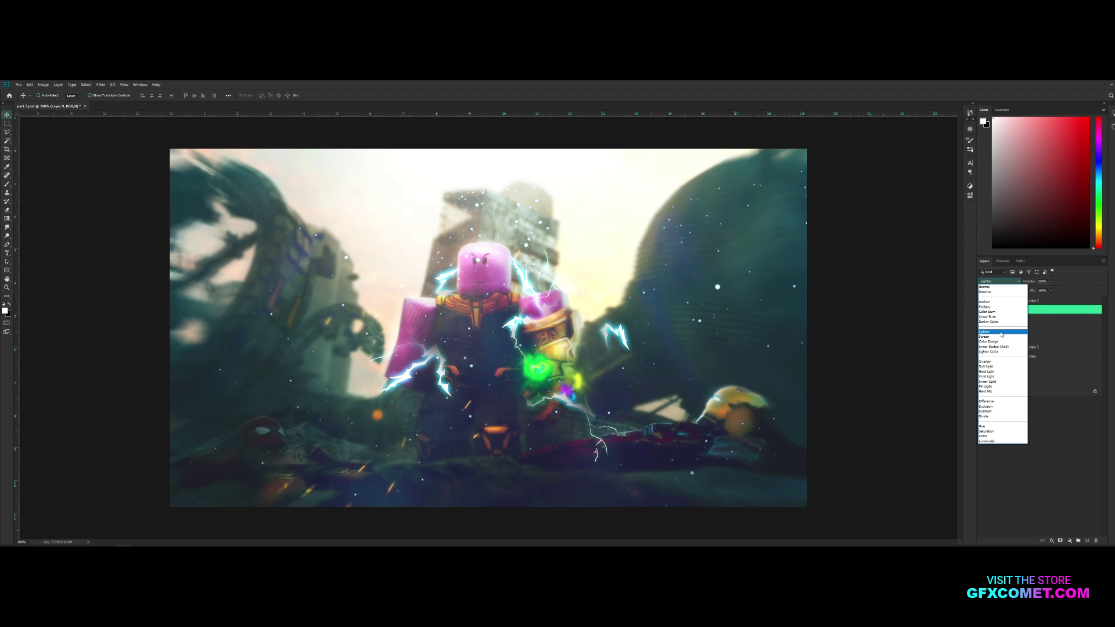
click(1001, 333)
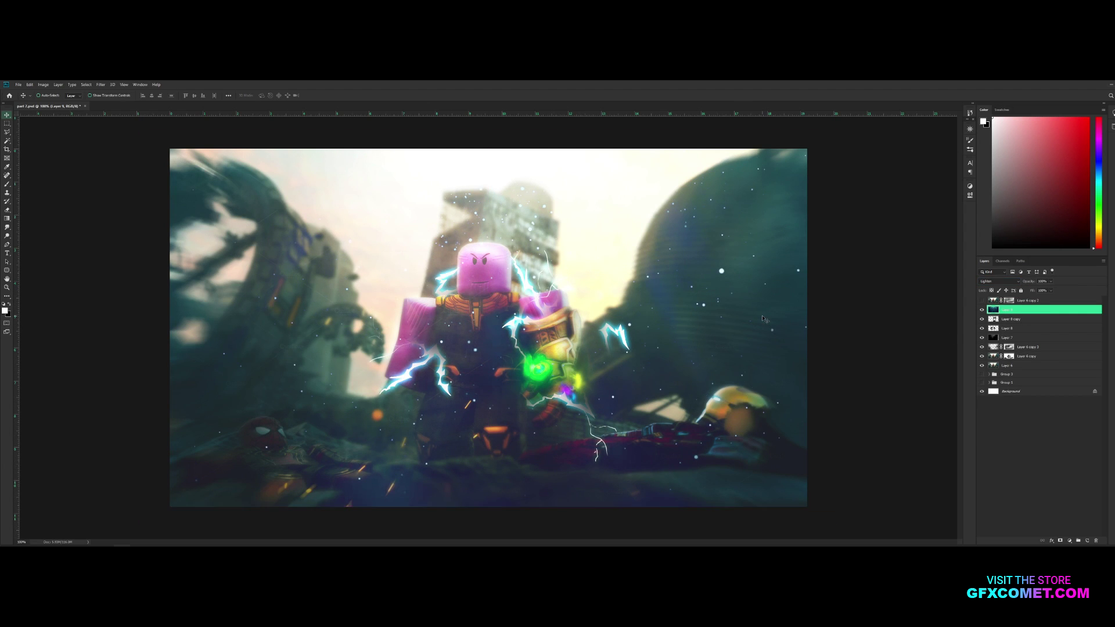
click(1009, 285)
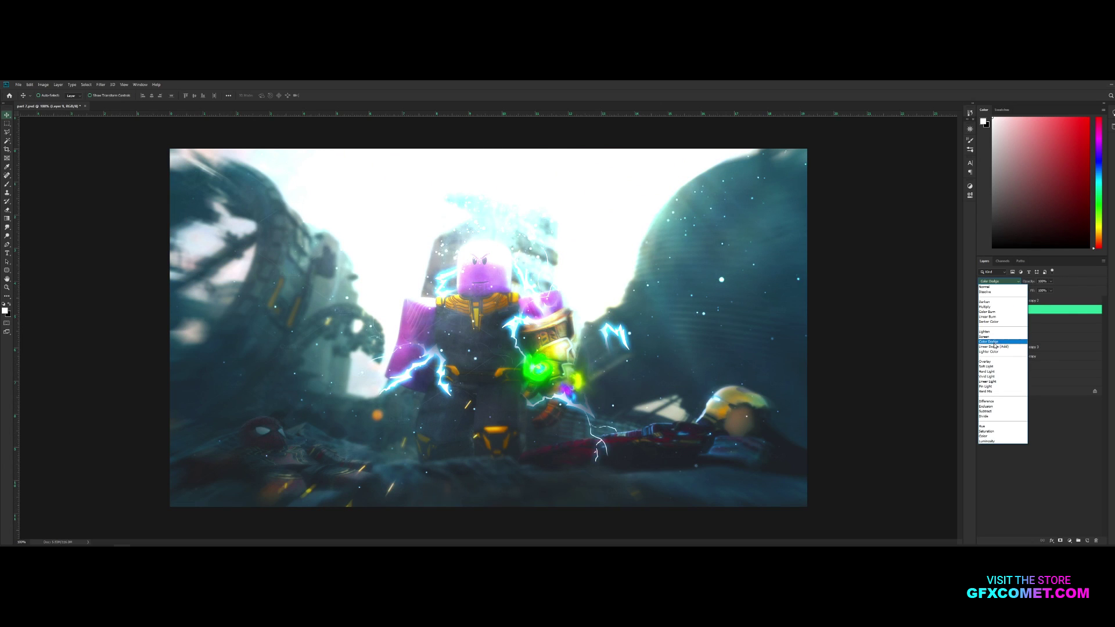
click(995, 343)
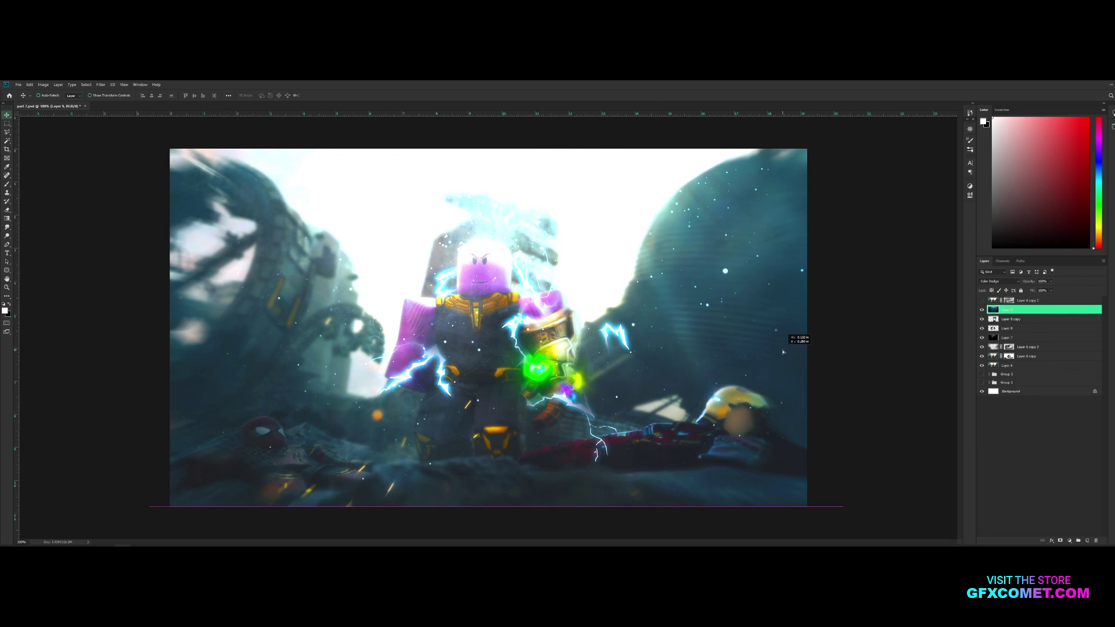
key(9)
key(8)
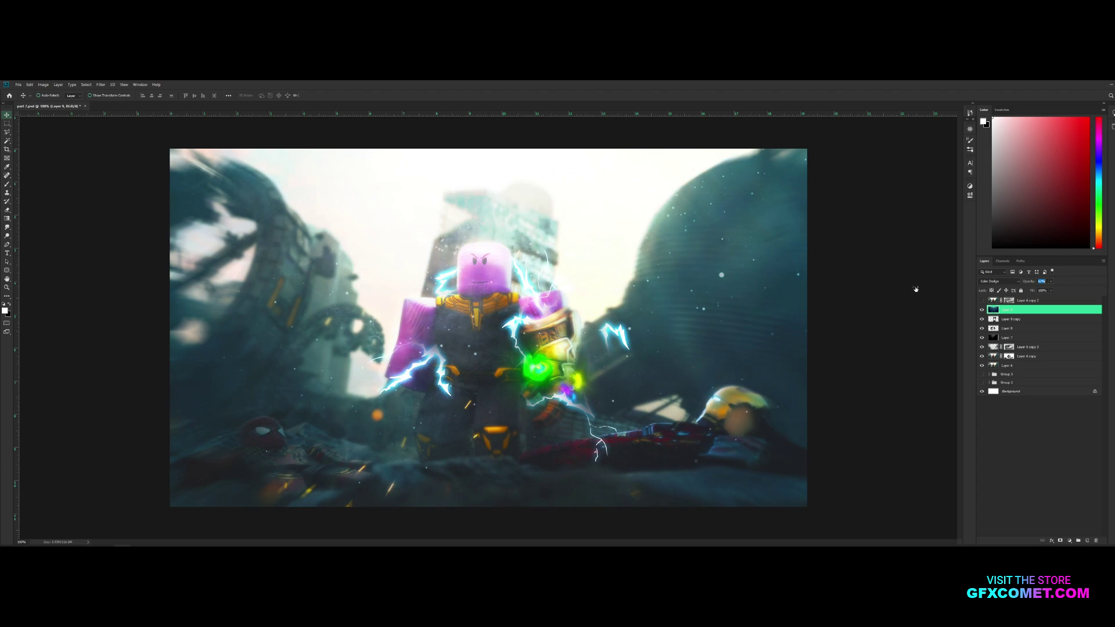
key(e)
mouse_move(590, 220)
mouse_down()
mouse_move(419, 267)
mouse_move(553, 241)
mouse_up()
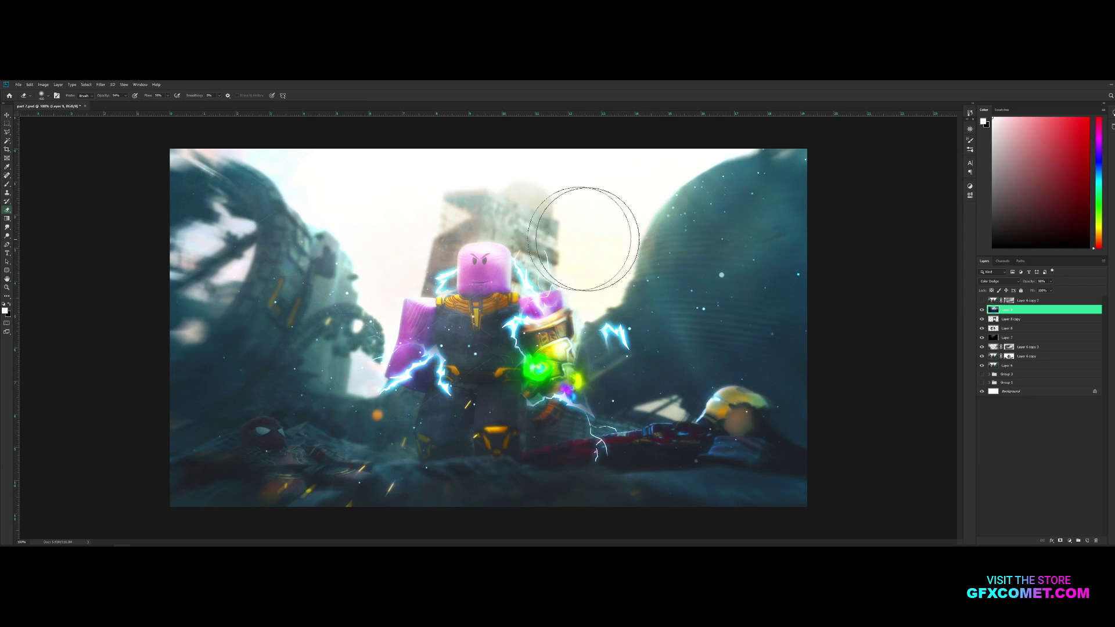
key(v)
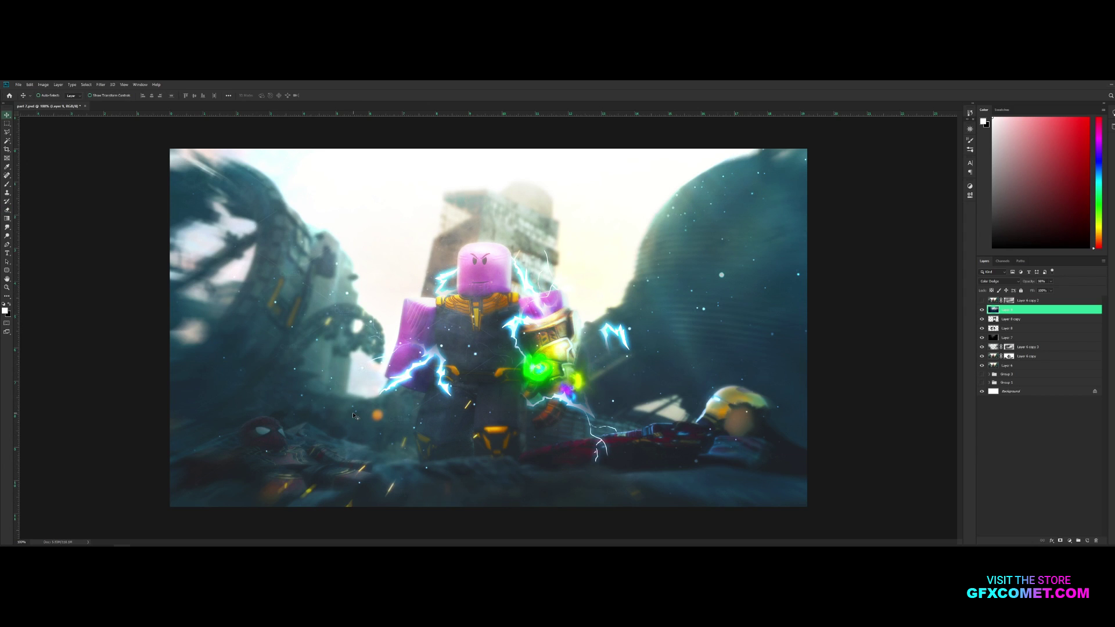